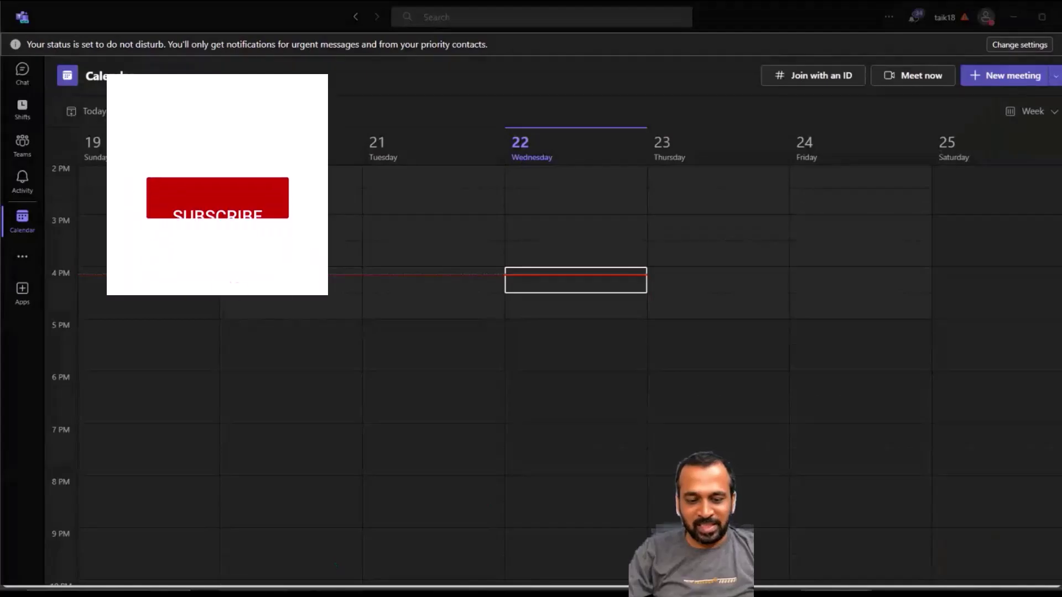
Switch to the browser's DemoDP600_Labs_01 workspace, review the new-item types and open the DWH_Fabric_01 warehouse
{"action": "key", "text": "alt+Tab"}
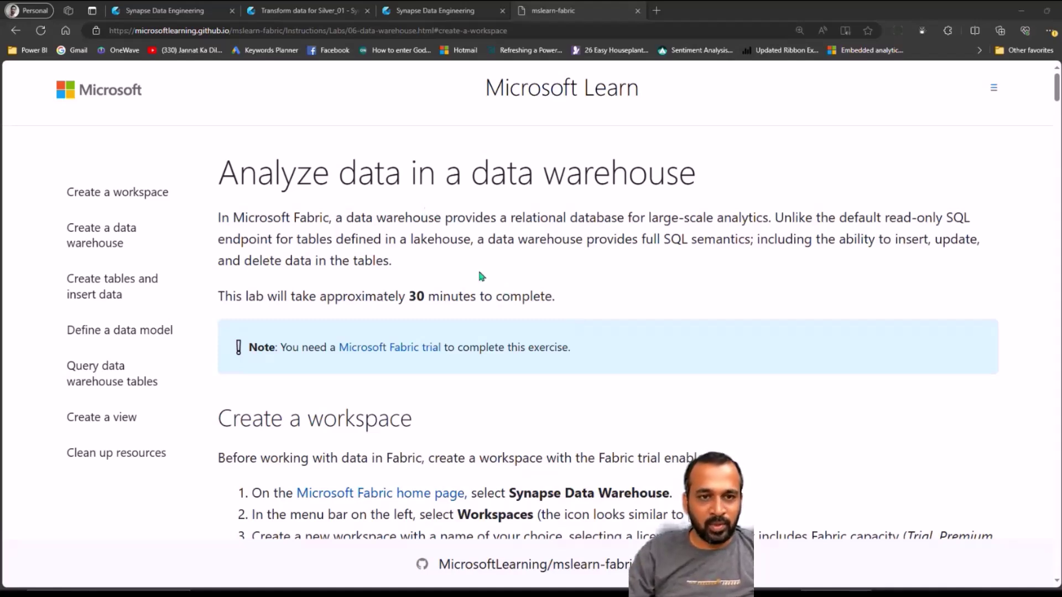
{"action": "left_click", "coordinate": [431, 14]}
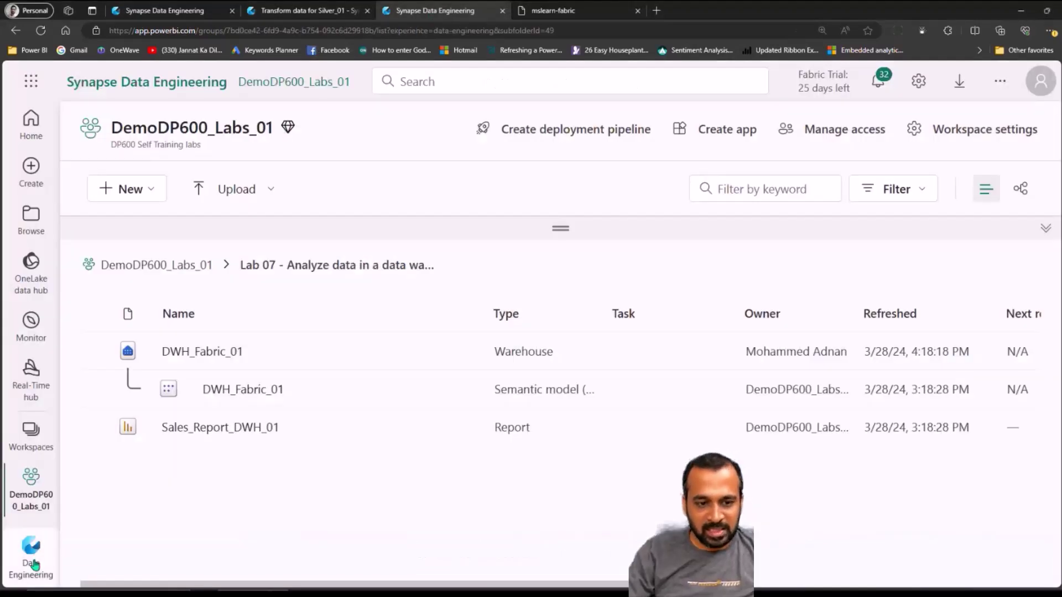
{"action": "left_click", "coordinate": [155, 196]}
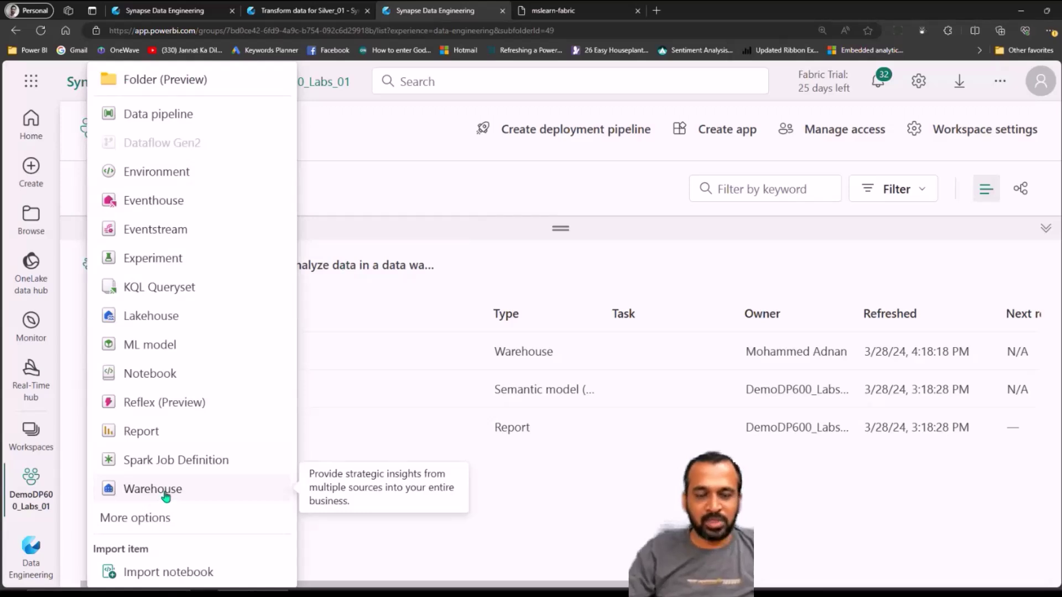
{"action": "left_click", "coordinate": [510, 511]}
{"action": "left_click", "coordinate": [236, 350]}
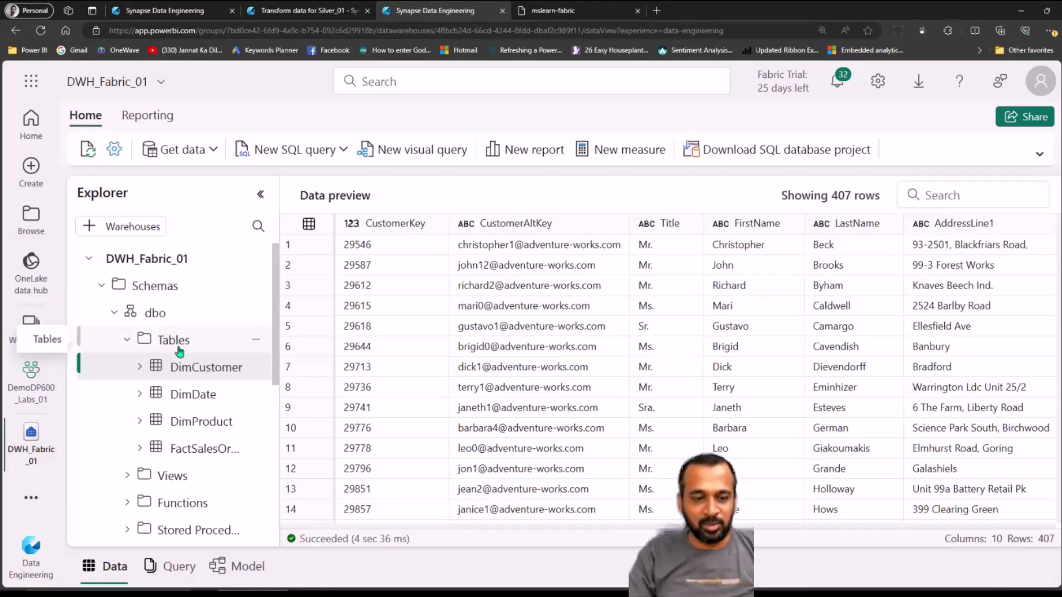
Collapse the dbo schema's tables and look through the warehouse's schemas, security and saved queries in the explorer
{"action": "left_click", "coordinate": [127, 340]}
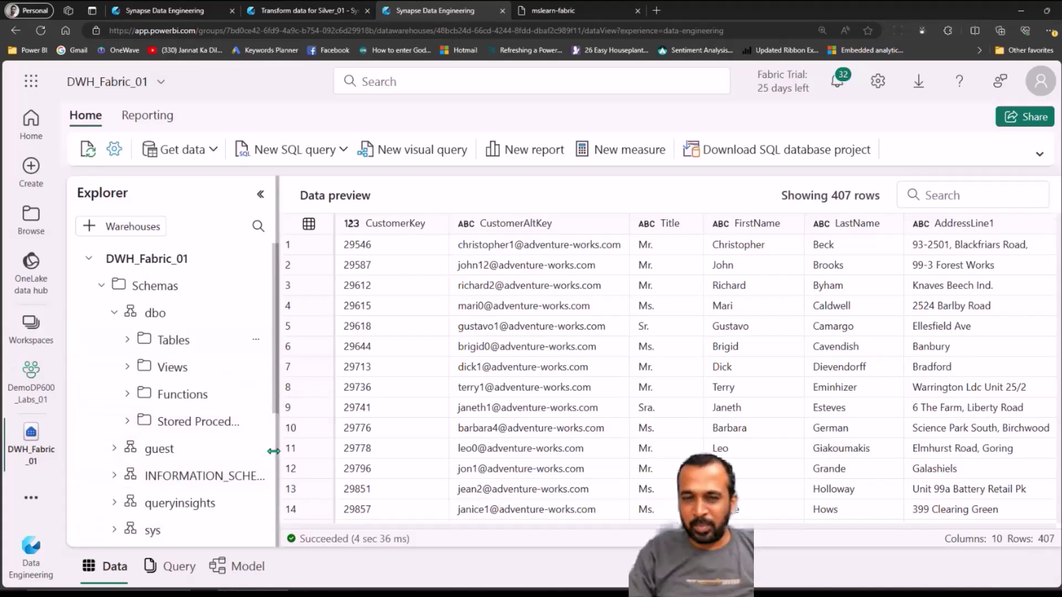
{"action": "scroll", "coordinate": [271, 416], "scroll_direction": "down", "scroll_amount": 5}
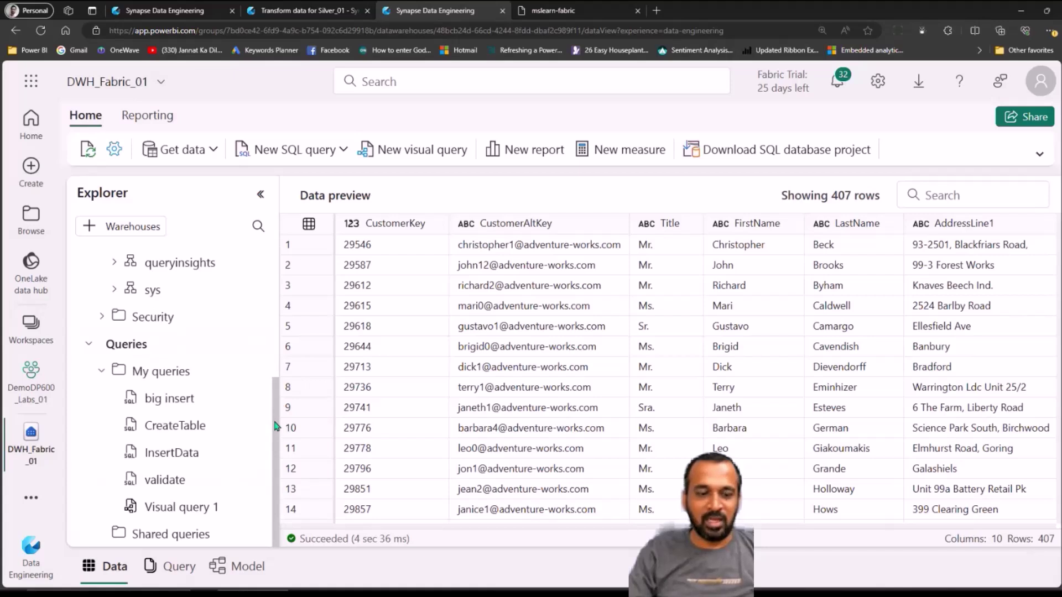
{"action": "scroll", "coordinate": [275, 425], "scroll_direction": "up", "scroll_amount": 5}
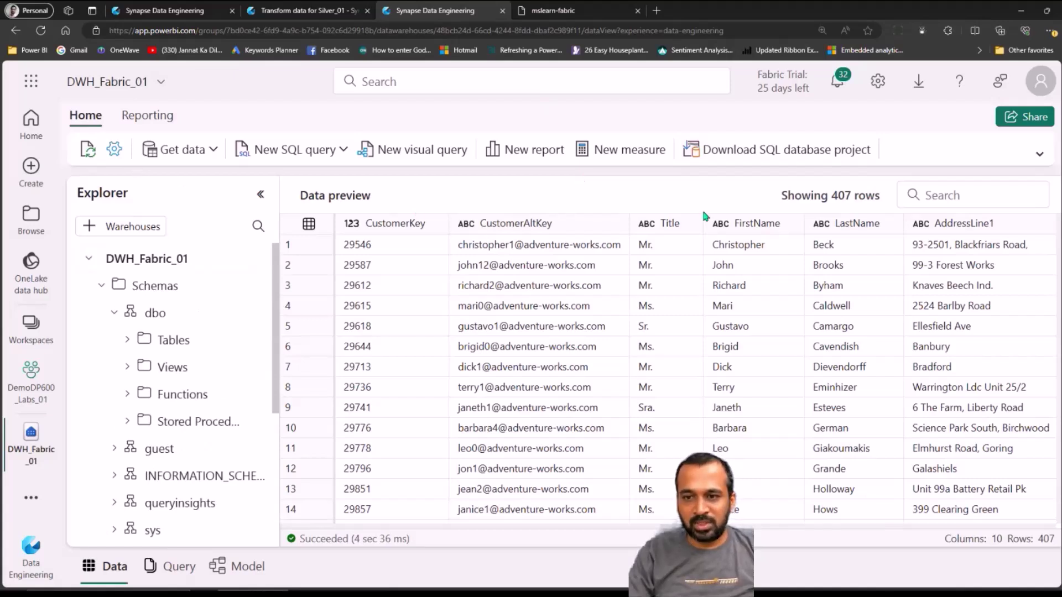
Review the warehouse's data ingestion options and the available templates for a new SQL query
{"action": "left_click", "coordinate": [206, 154]}
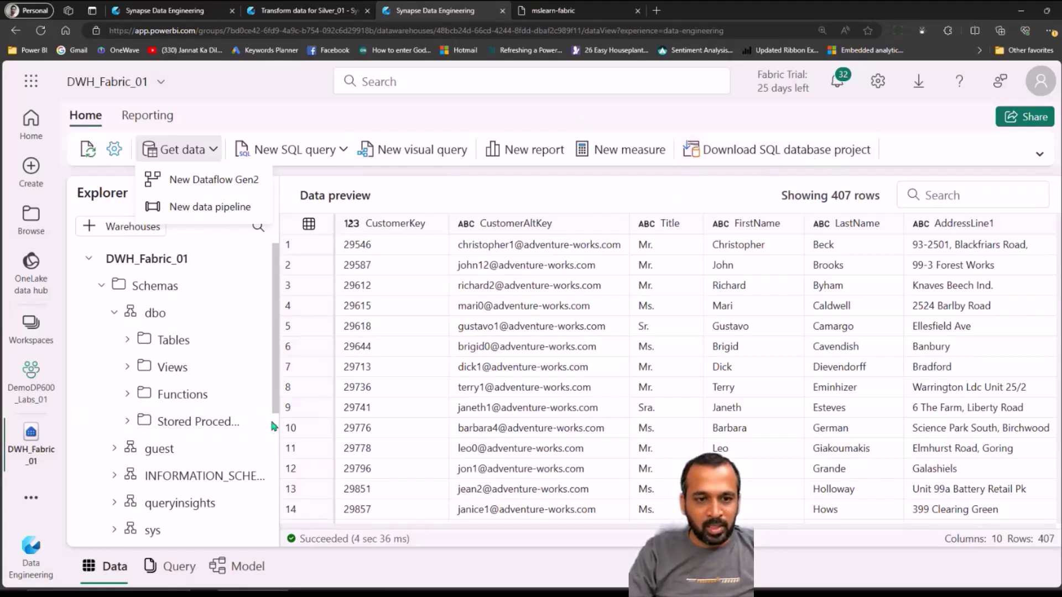
{"action": "left_click", "coordinate": [289, 174]}
{"action": "left_click", "coordinate": [339, 149]}
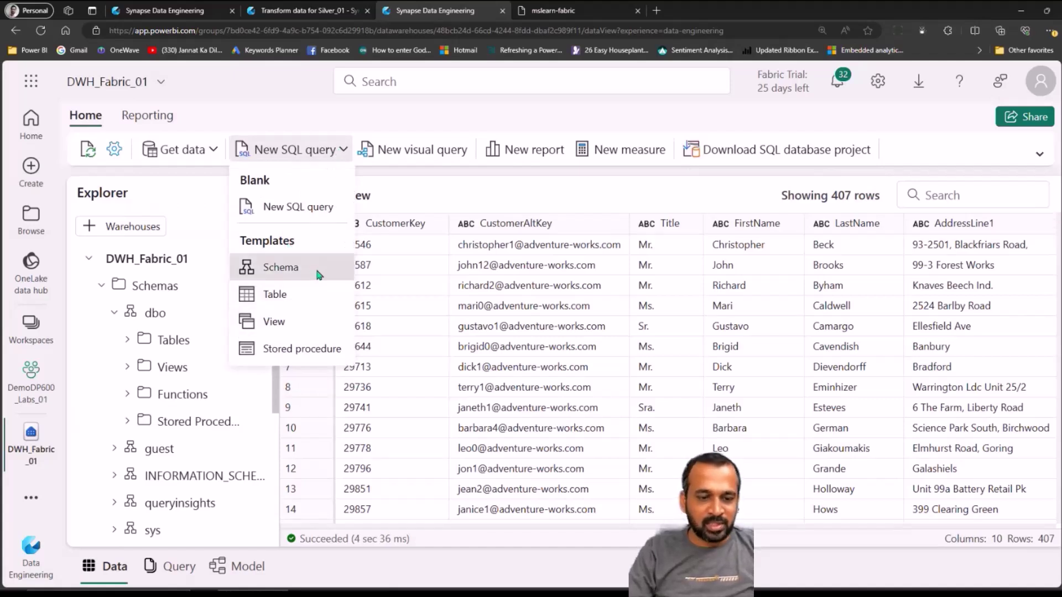
Open the saved CreateTable query and list the tables in the dbo schema
{"action": "left_click", "coordinate": [271, 420]}
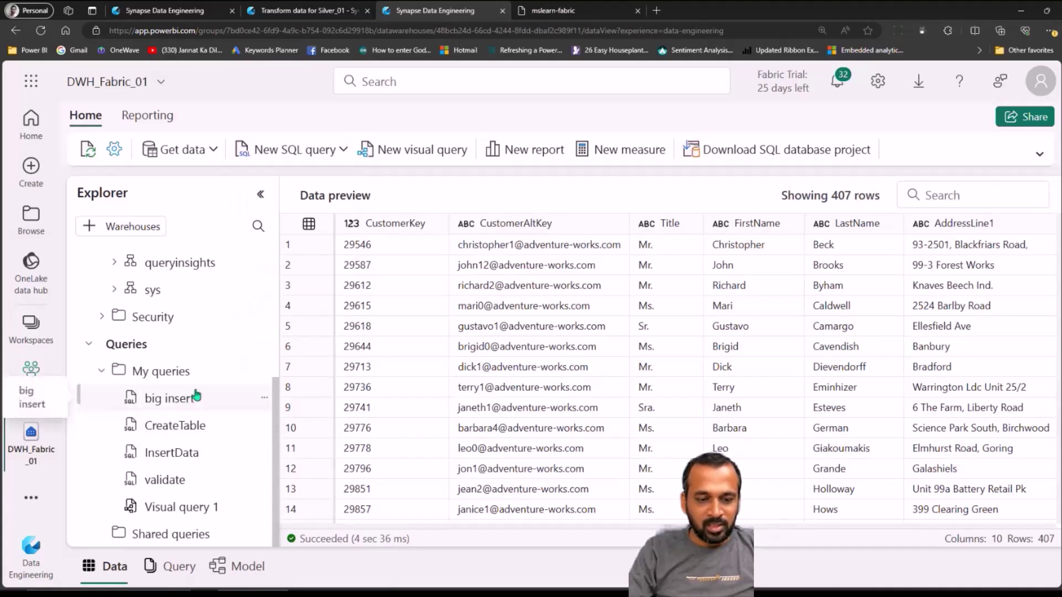
{"action": "left_click", "coordinate": [185, 425]}
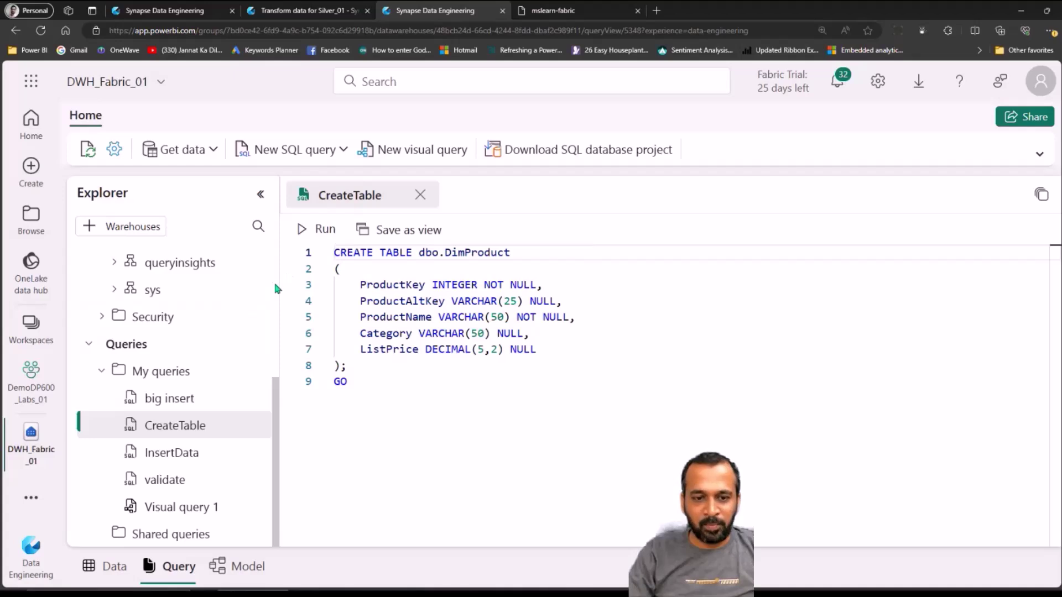
{"action": "scroll", "coordinate": [277, 284], "scroll_direction": "up", "scroll_amount": 5}
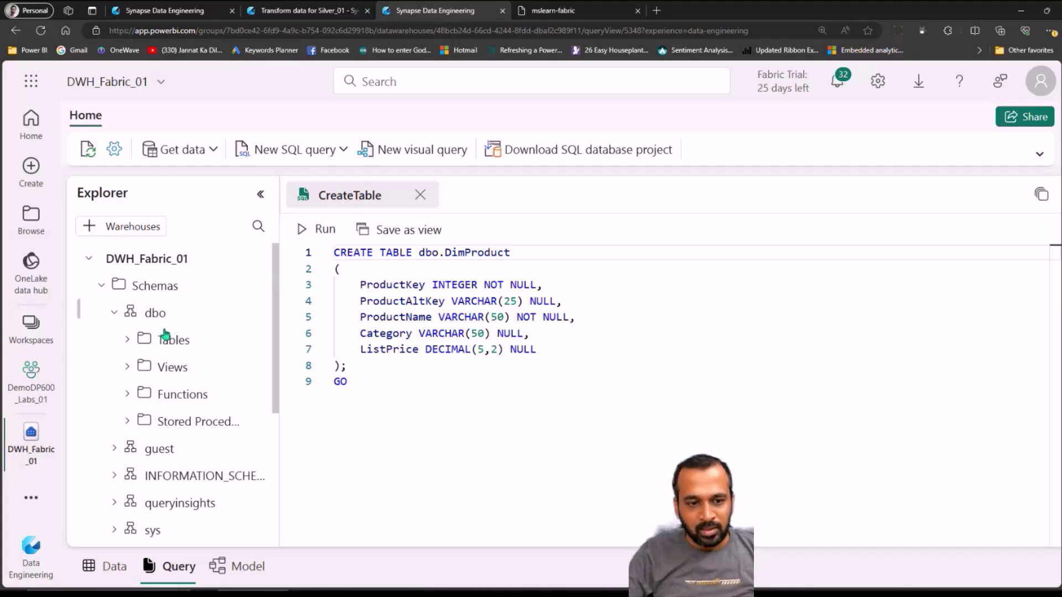
{"action": "left_click", "coordinate": [127, 340]}
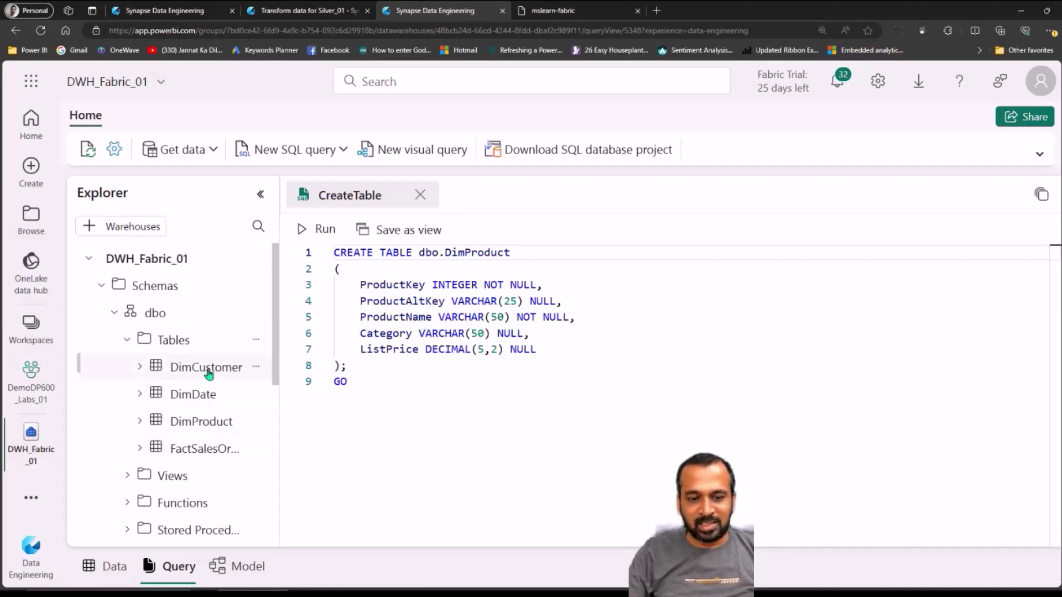
Open the saved InsertData and validate queries to view their SQL
{"action": "left_click", "coordinate": [274, 392]}
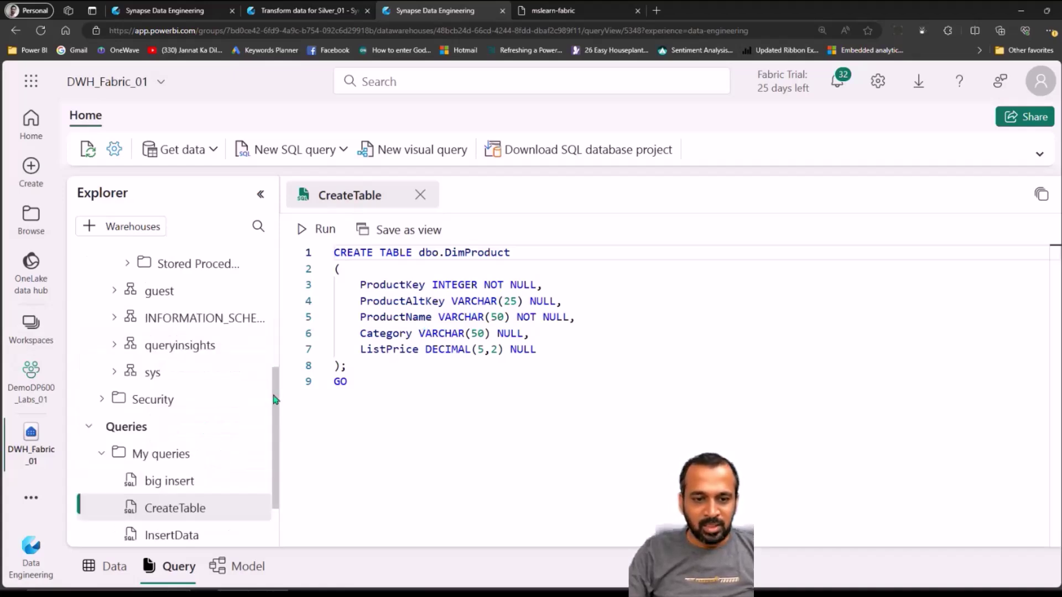
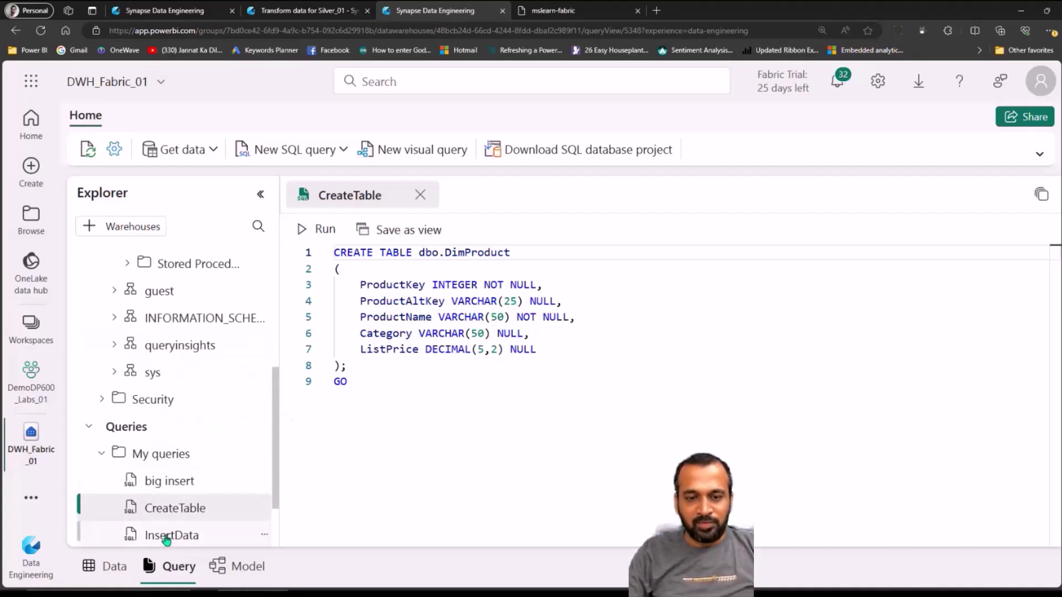
{"action": "left_click", "coordinate": [178, 535]}
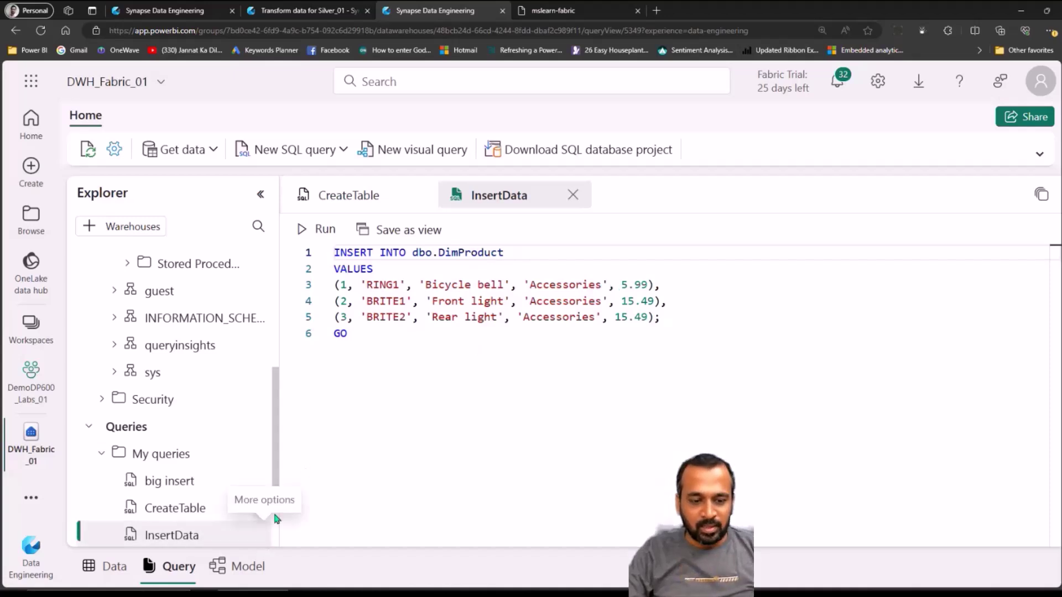
{"action": "scroll", "coordinate": [267, 501], "scroll_direction": "down", "scroll_amount": 2}
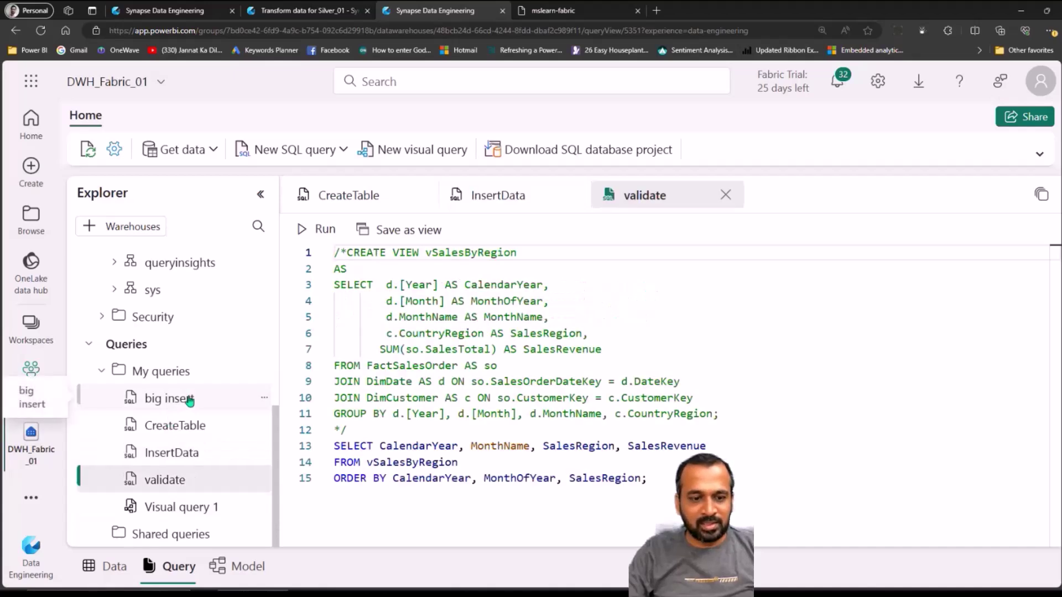
Open the saved big insert query and look through its script from start to end
{"action": "left_click", "coordinate": [190, 401]}
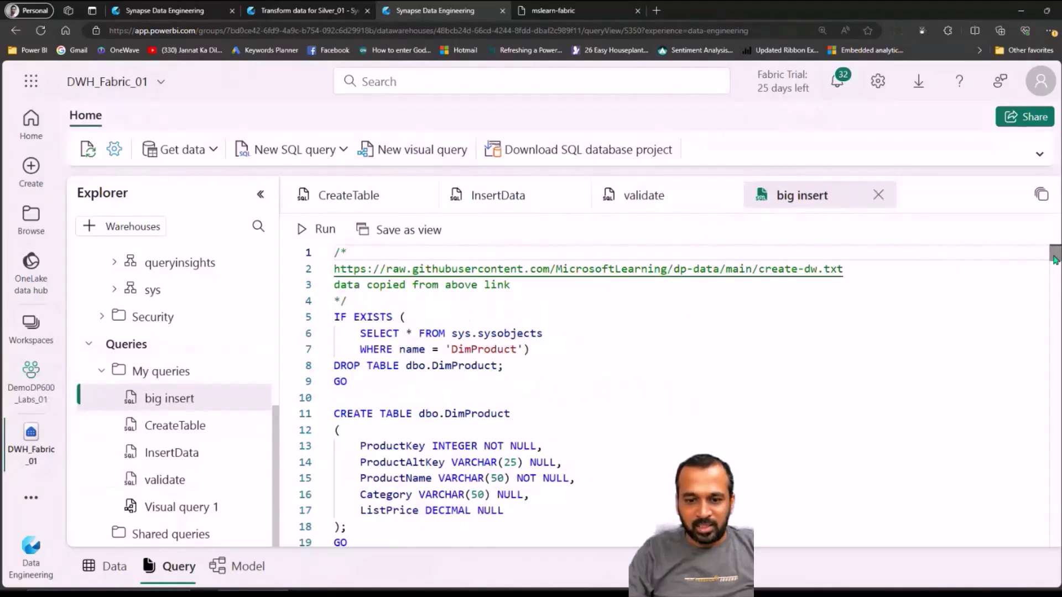
{"action": "left_click_drag", "start_coordinate": [1054, 260], "coordinate": [1055, 545]}
{"action": "key", "text": "ctrl+Home"}
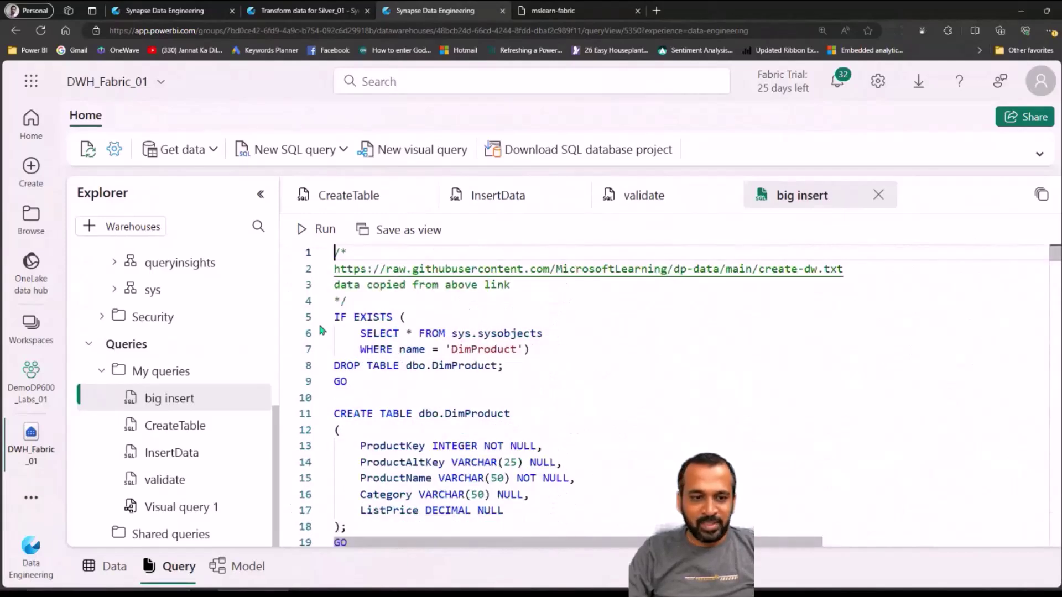
{"action": "scroll", "coordinate": [274, 310], "scroll_direction": "up", "scroll_amount": 5}
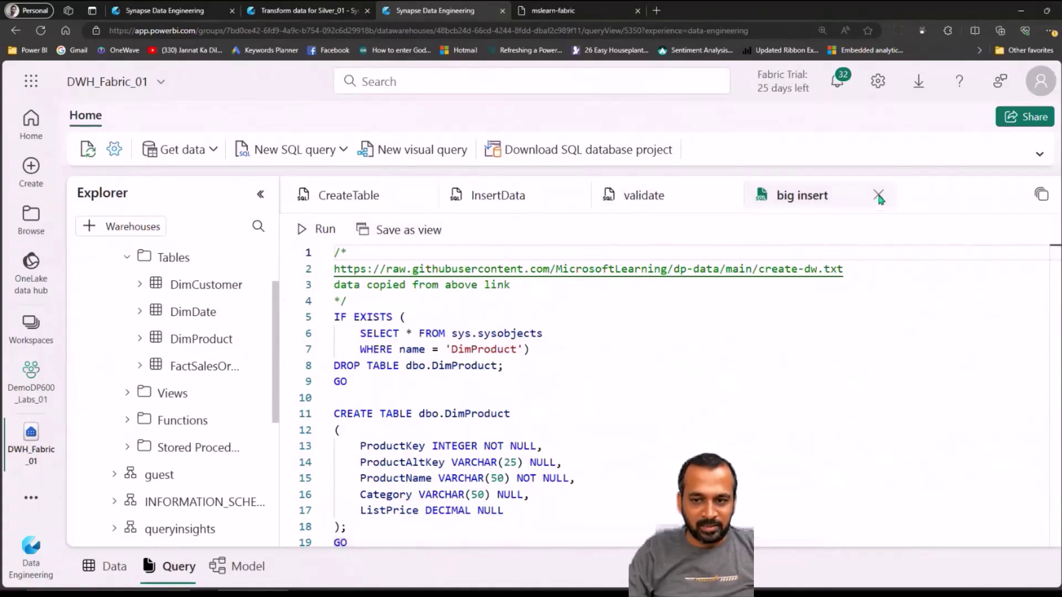
Close the big insert, CreateTable and InsertData queries, and select the final SELECT statement on vSalesByRegion in the validate query
{"action": "left_click", "coordinate": [716, 201]}
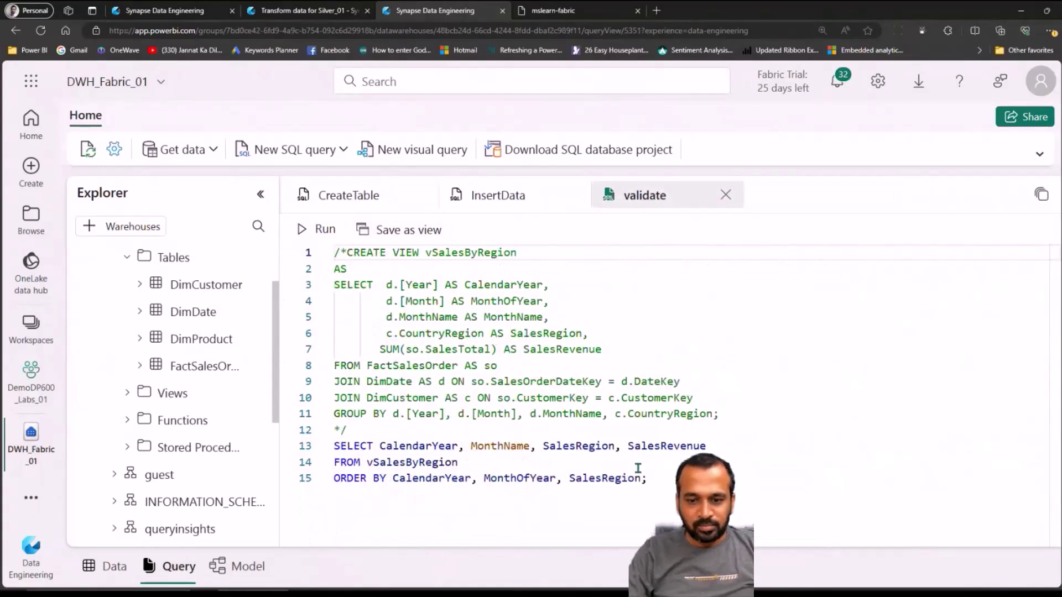
{"action": "left_click_drag", "start_coordinate": [647, 478], "coordinate": [335, 446]}
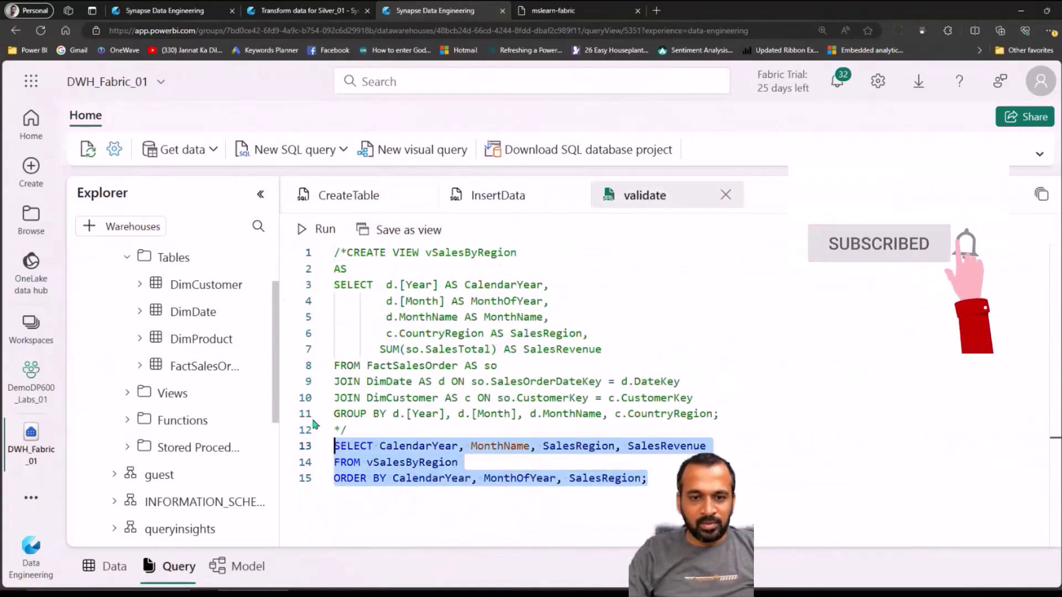
{"action": "left_click", "coordinate": [422, 195]}
{"action": "left_click", "coordinate": [422, 195]}
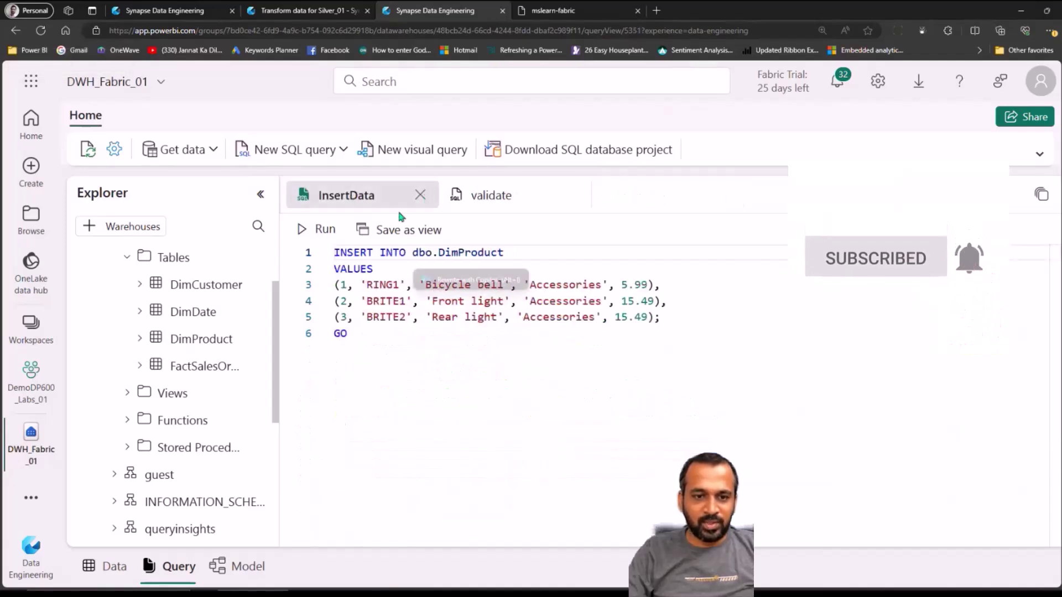
{"action": "left_click", "coordinate": [421, 196]}
Open Visual query 1 and examine how DimProduct and FactSalesOrder are merged along with the result rows
{"action": "scroll", "coordinate": [277, 440], "scroll_direction": "down", "scroll_amount": 5}
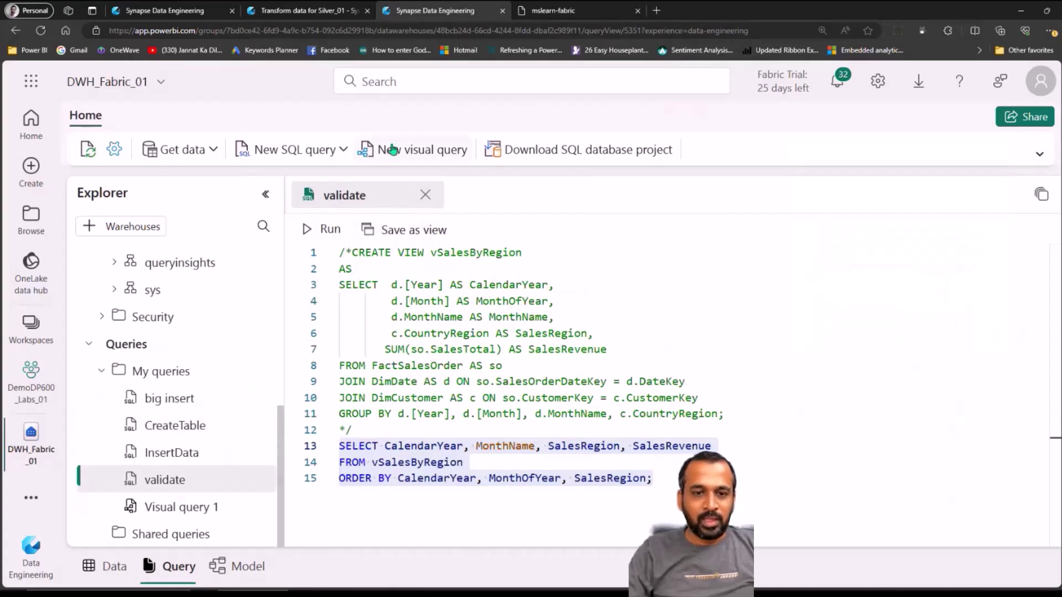
{"action": "left_click", "coordinate": [173, 506]}
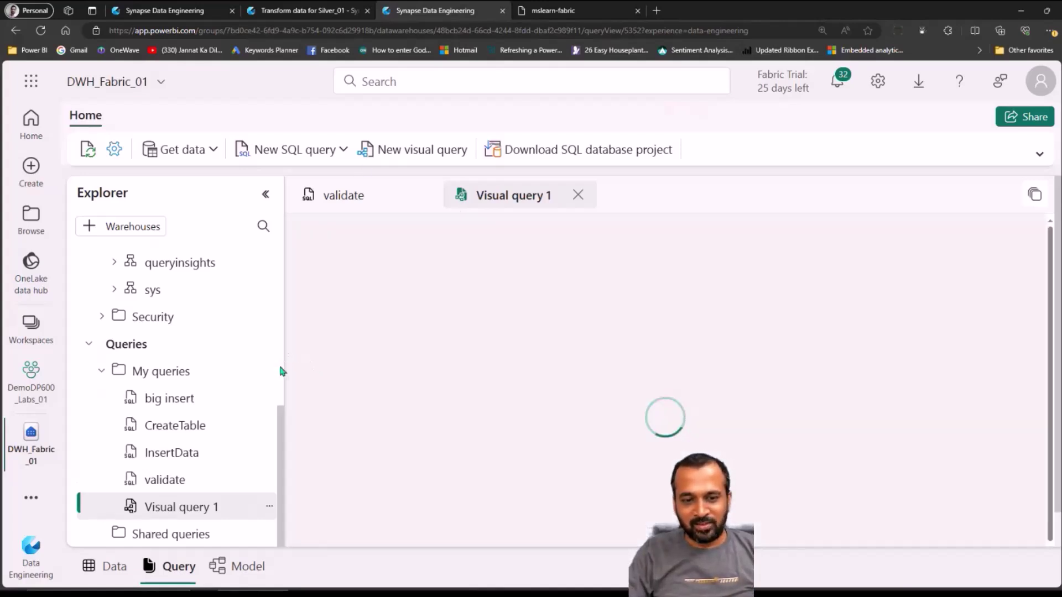
{"action": "scroll", "coordinate": [279, 363], "scroll_direction": "up", "scroll_amount": 5}
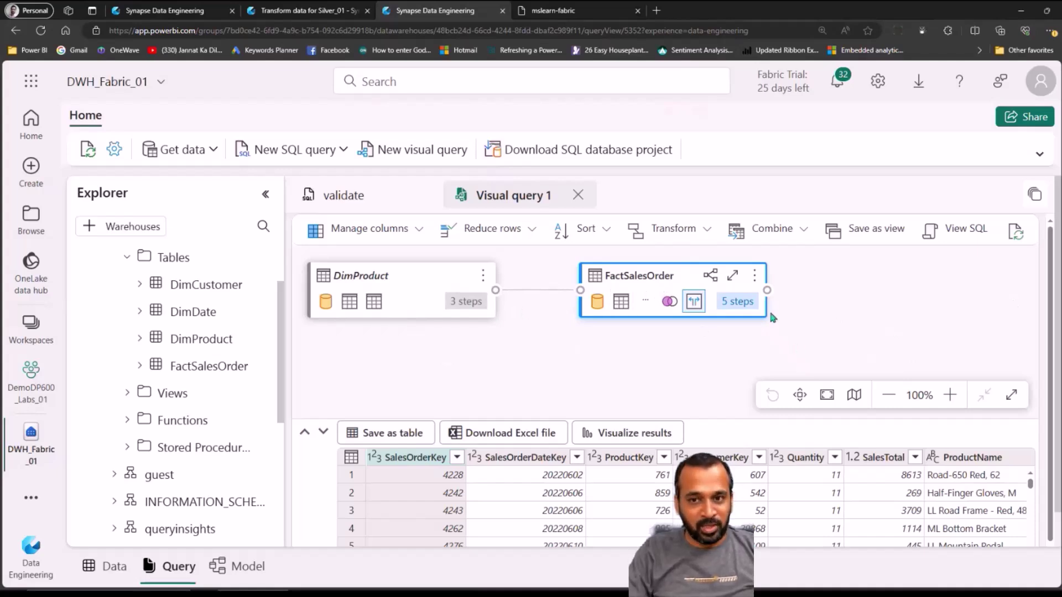
{"action": "scroll", "coordinate": [519, 459], "scroll_direction": "down", "scroll_amount": 1}
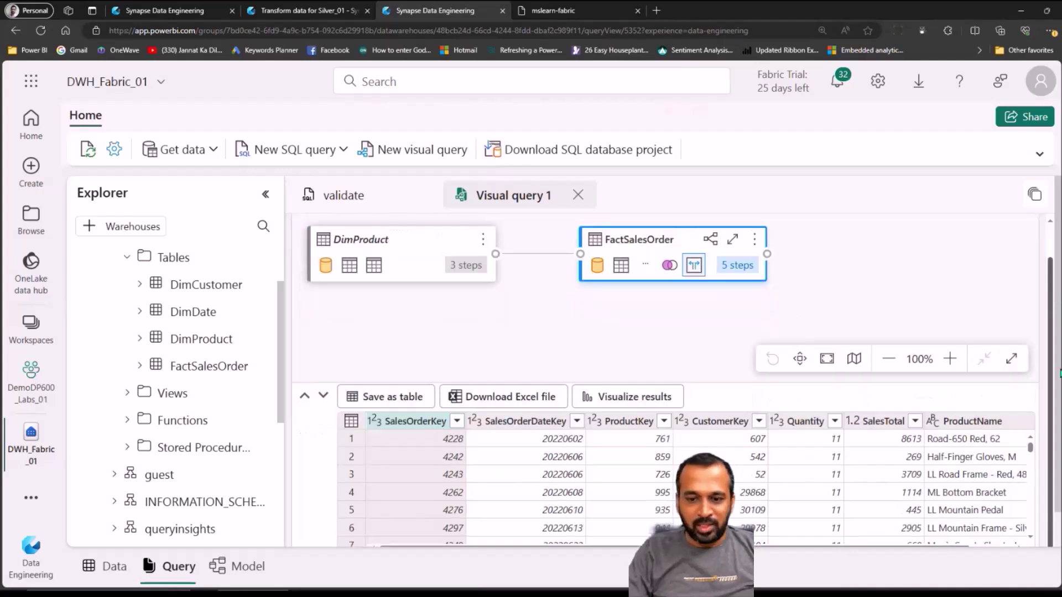
Review the filter options of the SalesOrderKey column and the transformation options of the SalesOrderDateKey column in the visual query results
{"action": "left_click", "coordinate": [457, 421]}
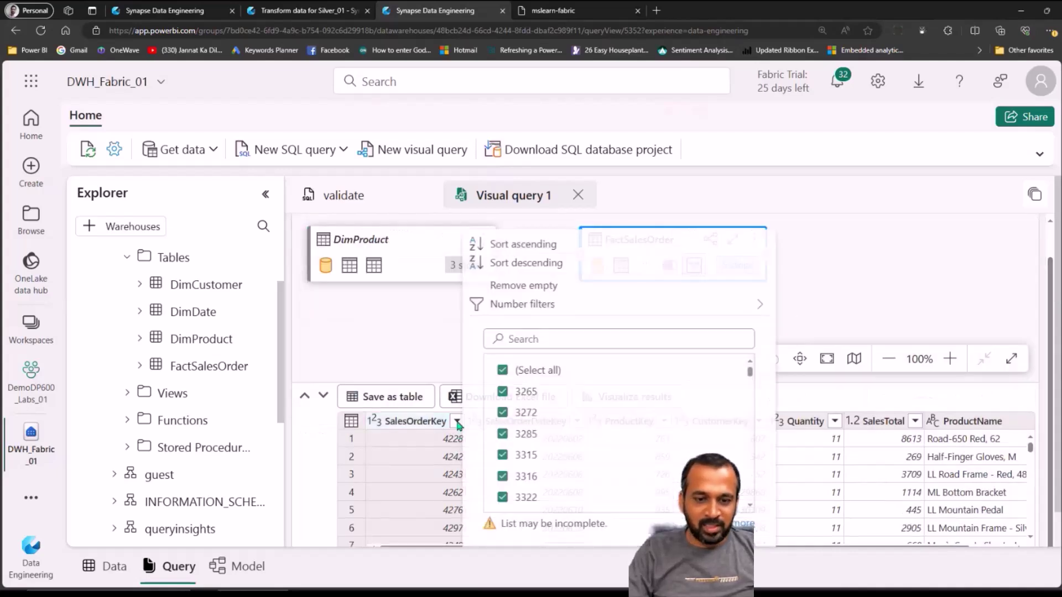
{"action": "left_click", "coordinate": [457, 357]}
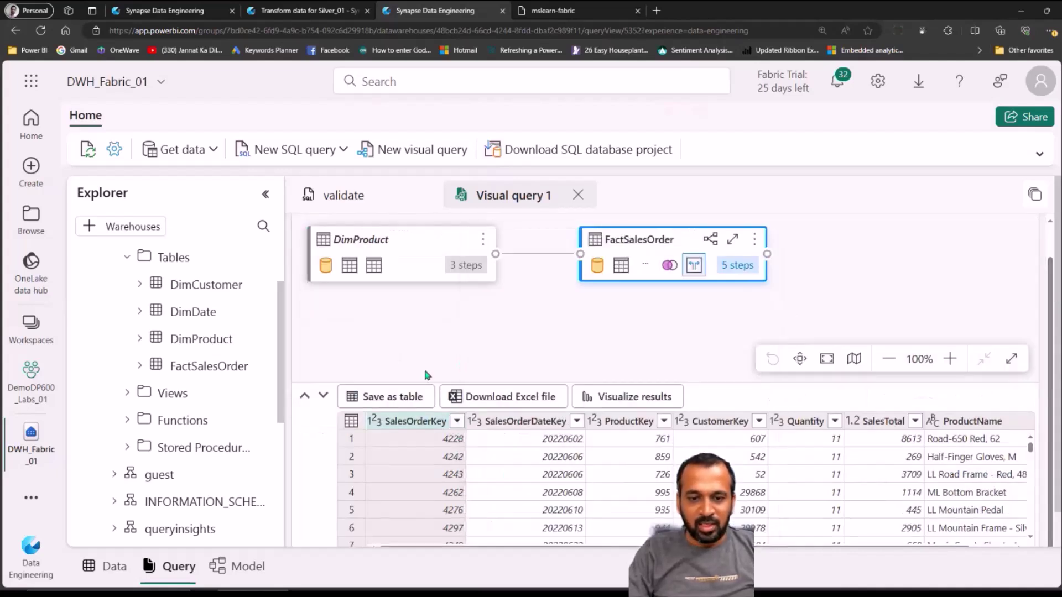
{"action": "right_click", "coordinate": [524, 422]}
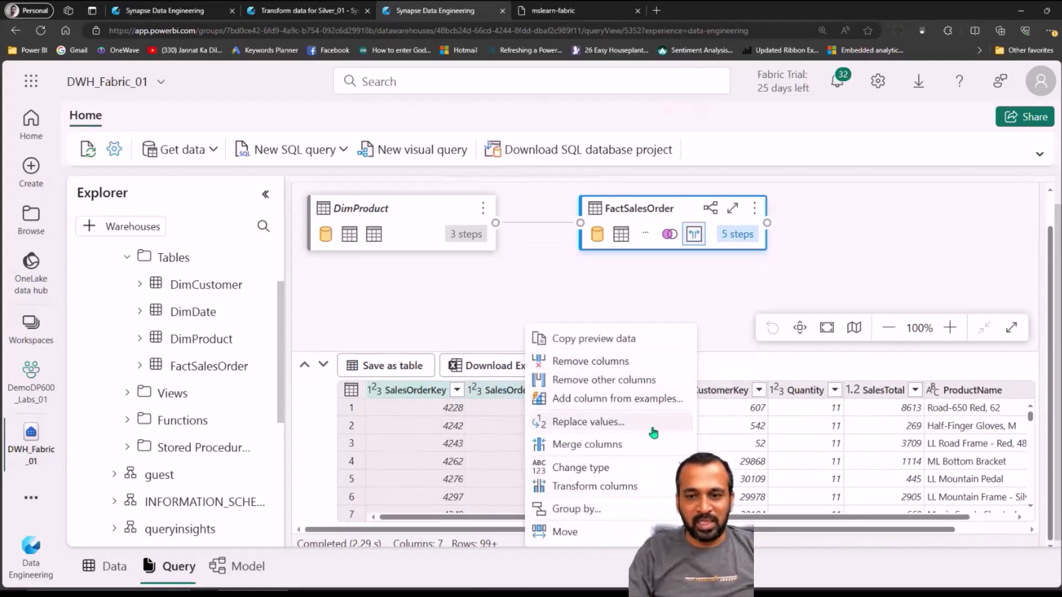
{"action": "left_click", "coordinate": [553, 264]}
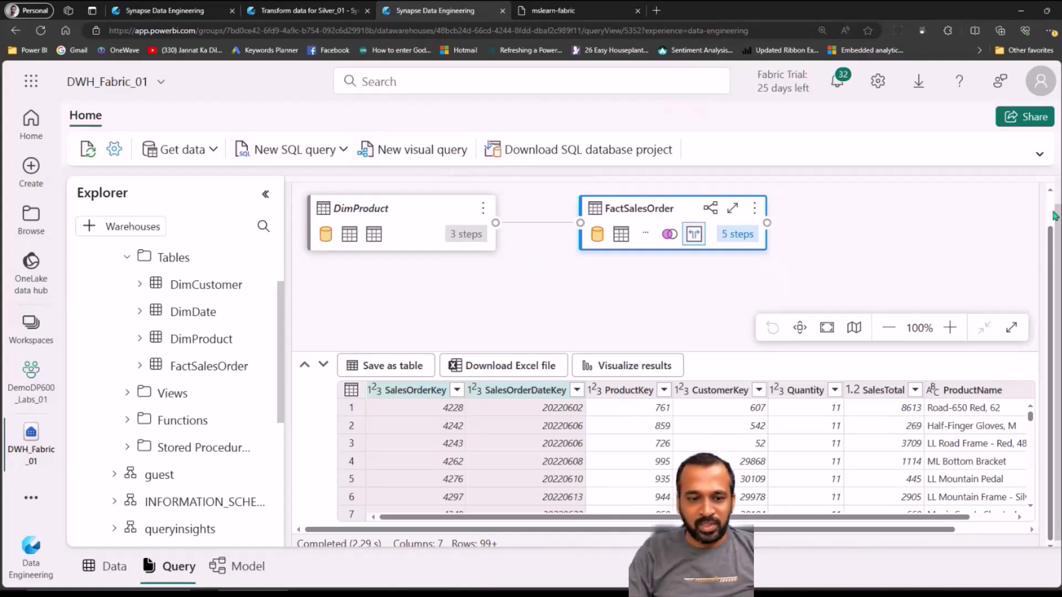
{"action": "scroll", "coordinate": [1053, 215], "scroll_direction": "up", "scroll_amount": 1}
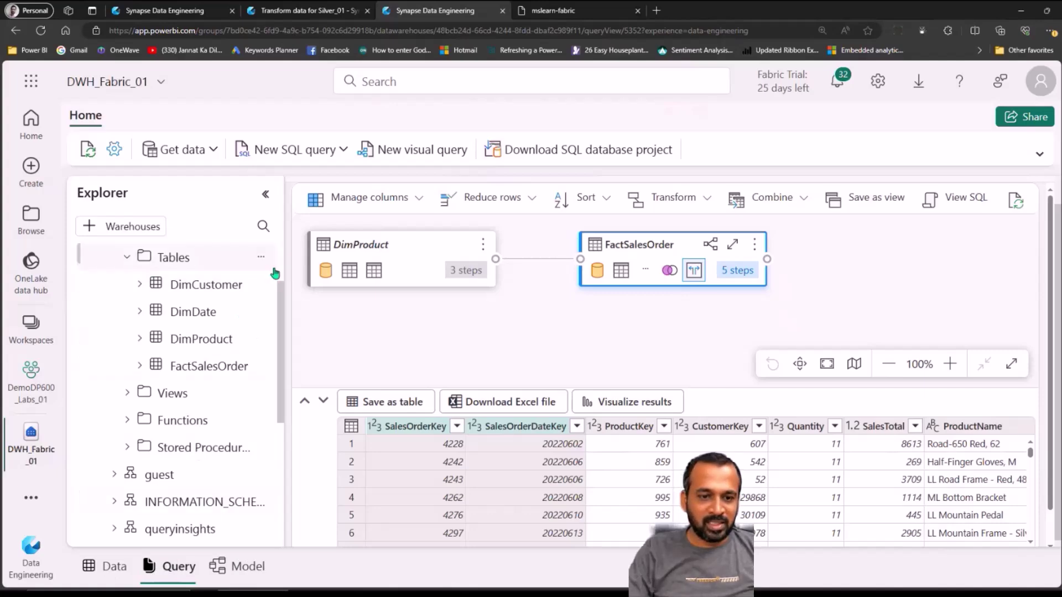
Return to the warehouse data view and preview the DimDate, DimProduct and FactSalesOrder tables, expanding the FactSalesOrder columns
{"action": "left_click", "coordinate": [117, 575]}
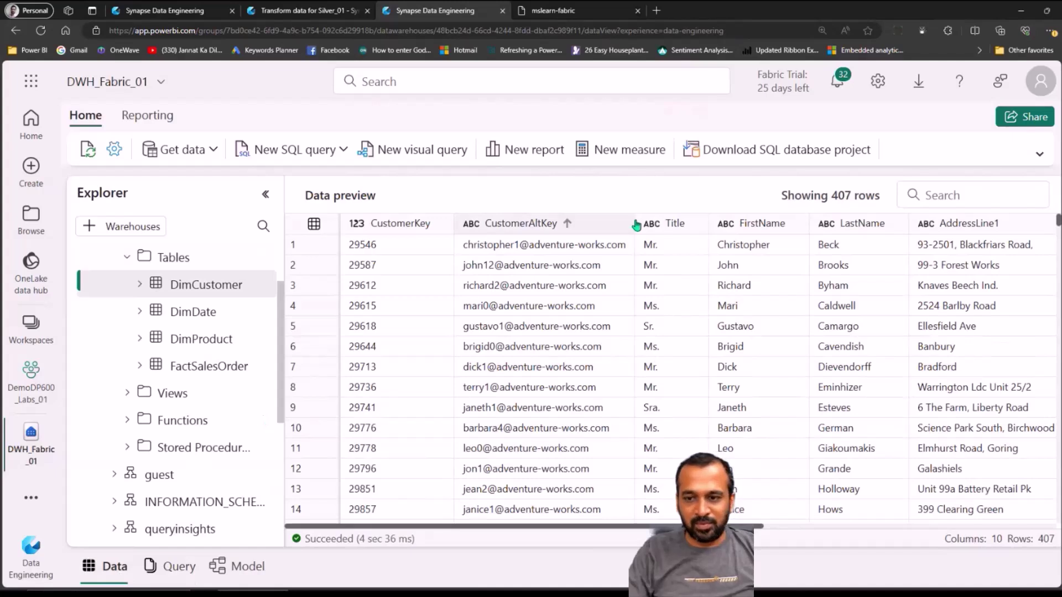
{"action": "left_click", "coordinate": [193, 312]}
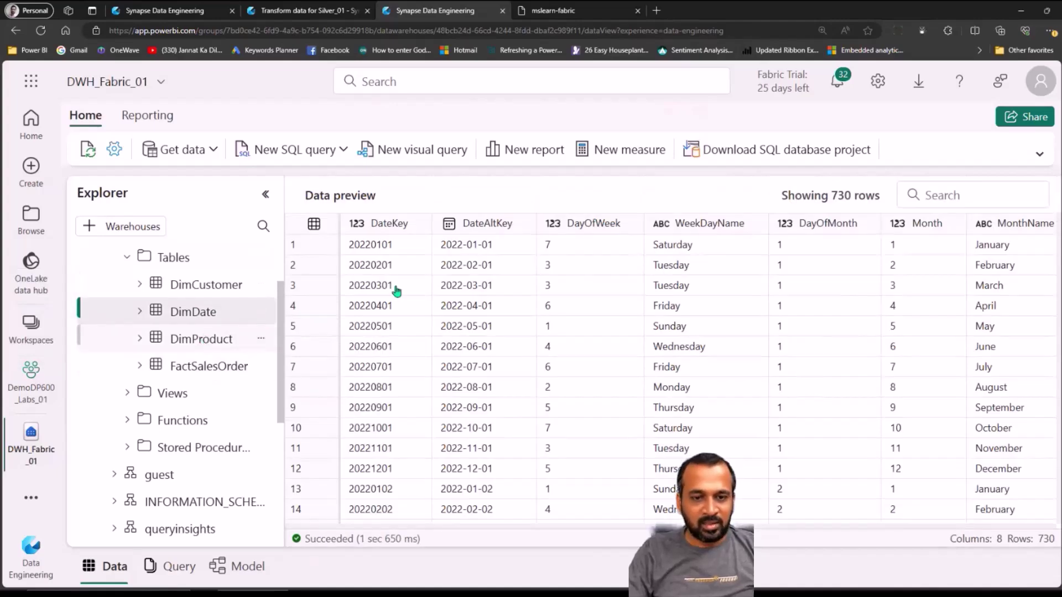
{"action": "left_click", "coordinate": [219, 339]}
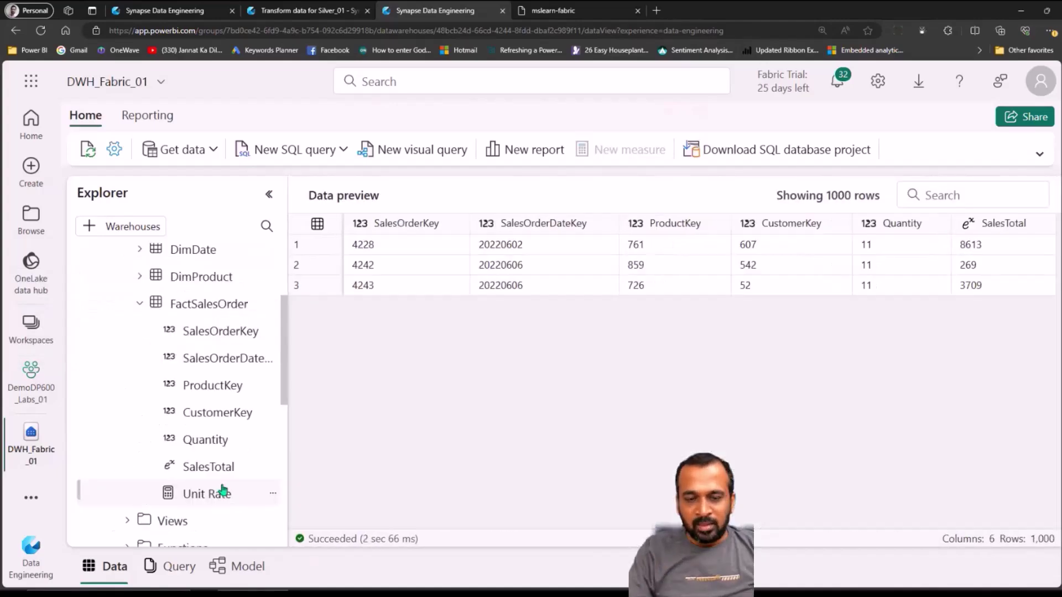
Select the Unit Rate measure of FactSalesOrder and review the reporting options available for the warehouse
{"action": "left_click", "coordinate": [215, 493]}
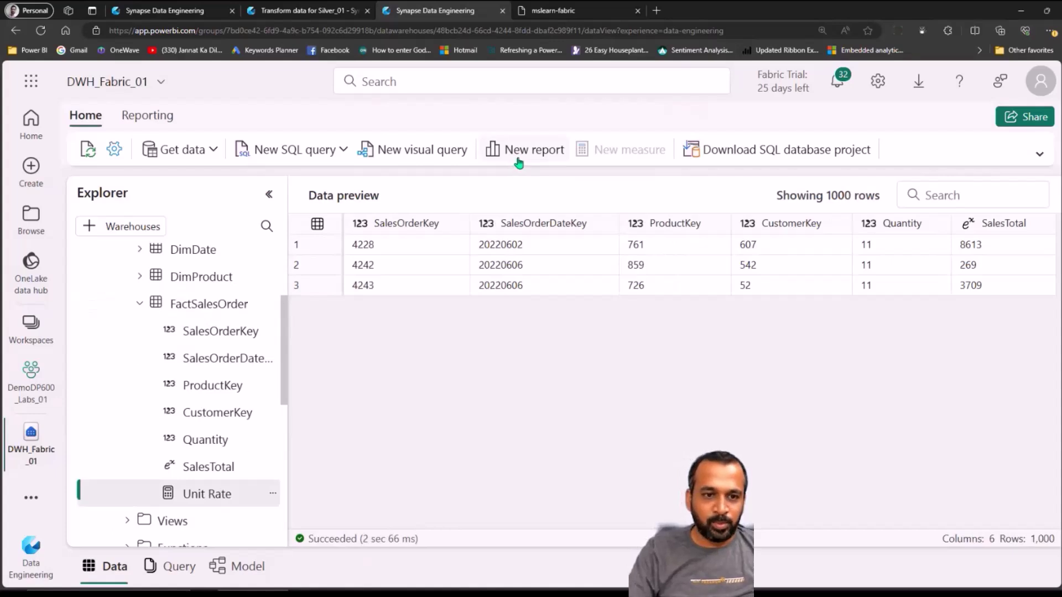
{"action": "left_click", "coordinate": [171, 119]}
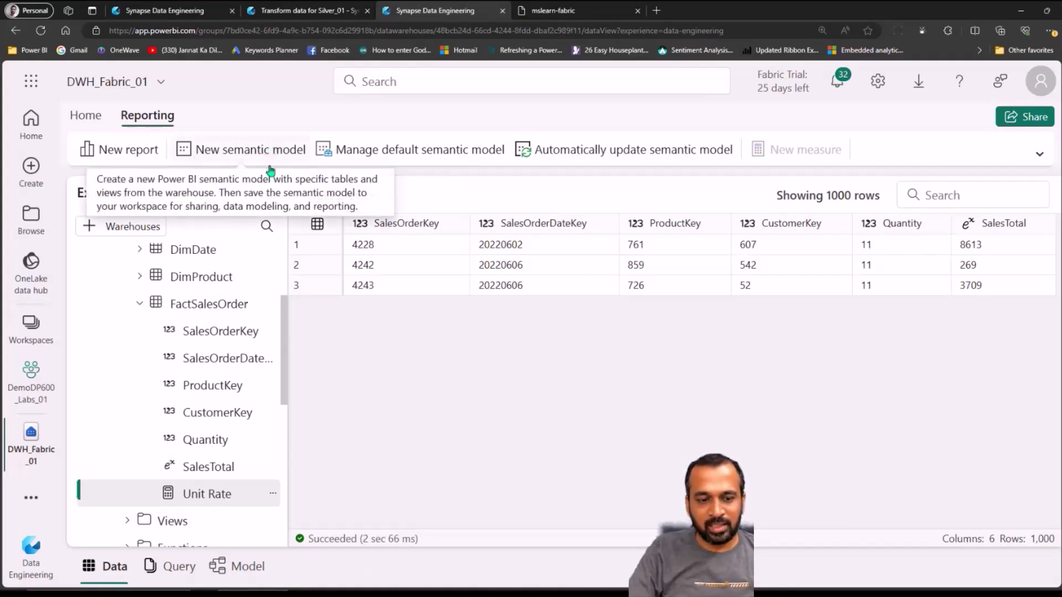
Open the DemoDP600_Labs_01 workspace, examine its item lineage and return to the list view
{"action": "left_click", "coordinate": [43, 408]}
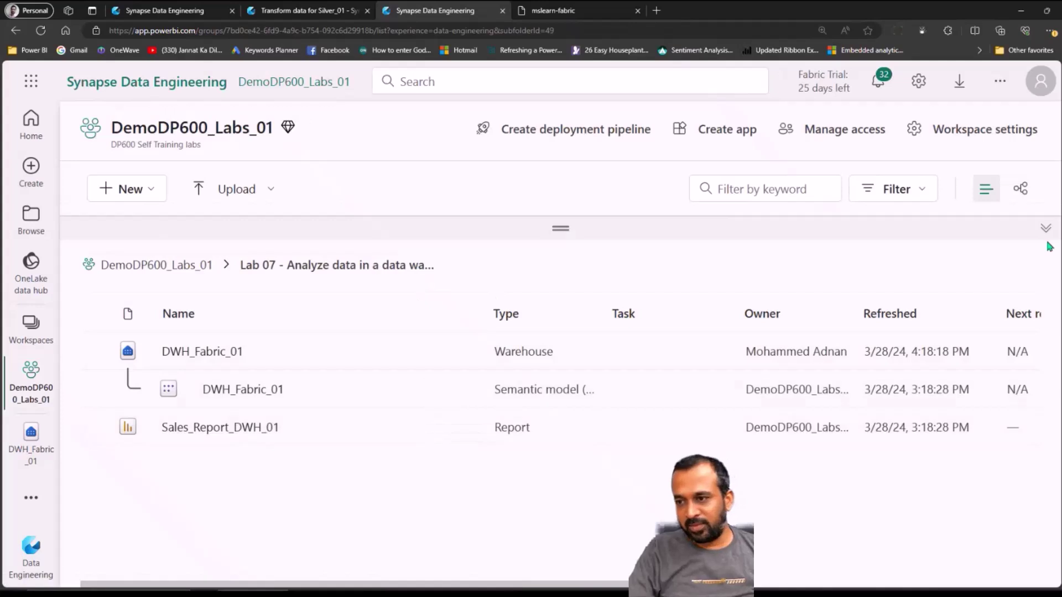
{"action": "left_click", "coordinate": [1020, 189]}
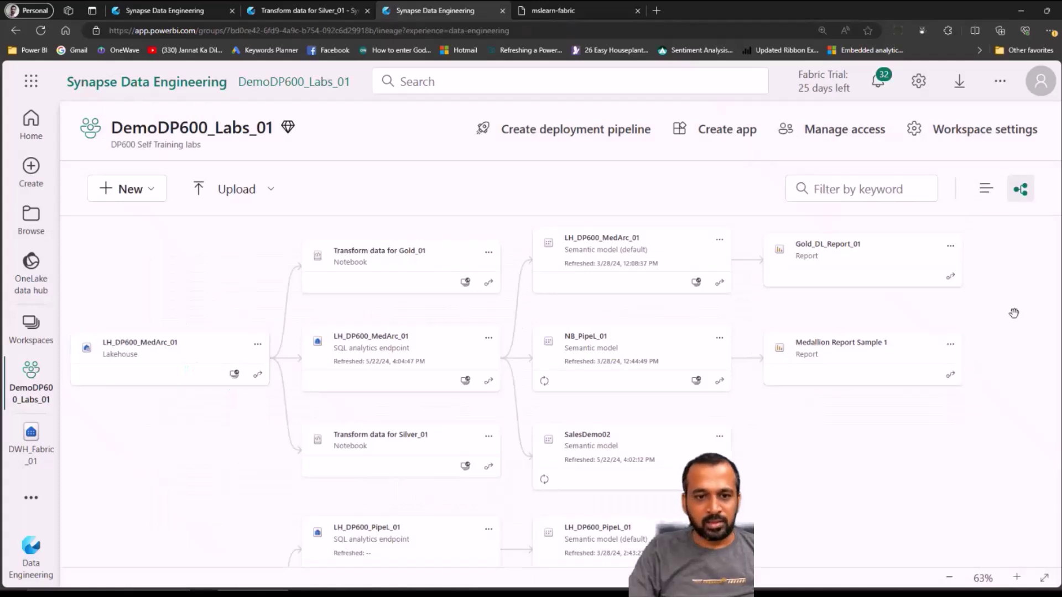
{"action": "scroll", "coordinate": [936, 376], "scroll_direction": "down", "scroll_amount": 3}
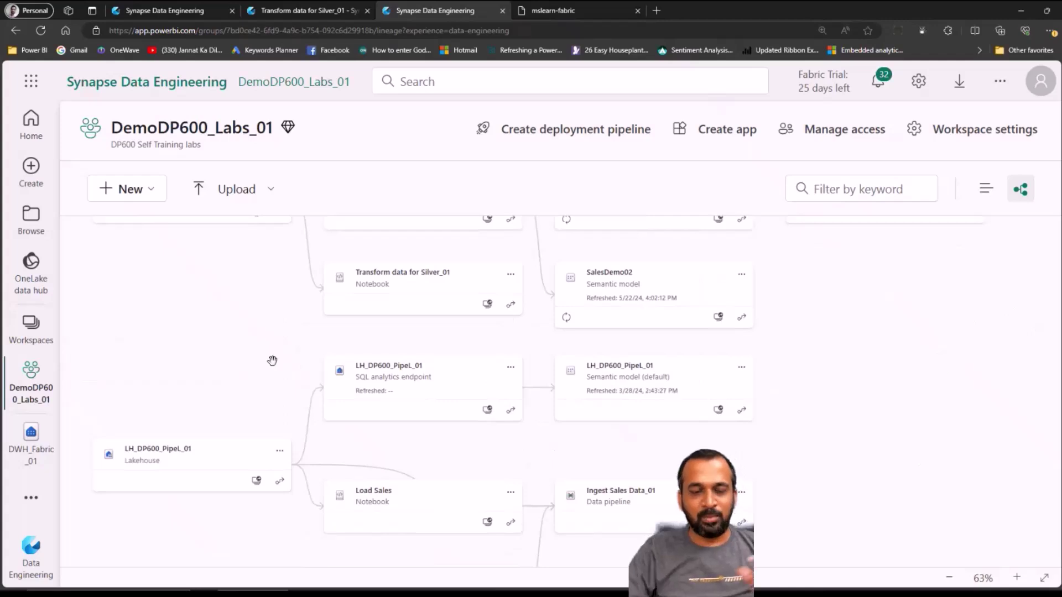
{"action": "left_click", "coordinate": [985, 188]}
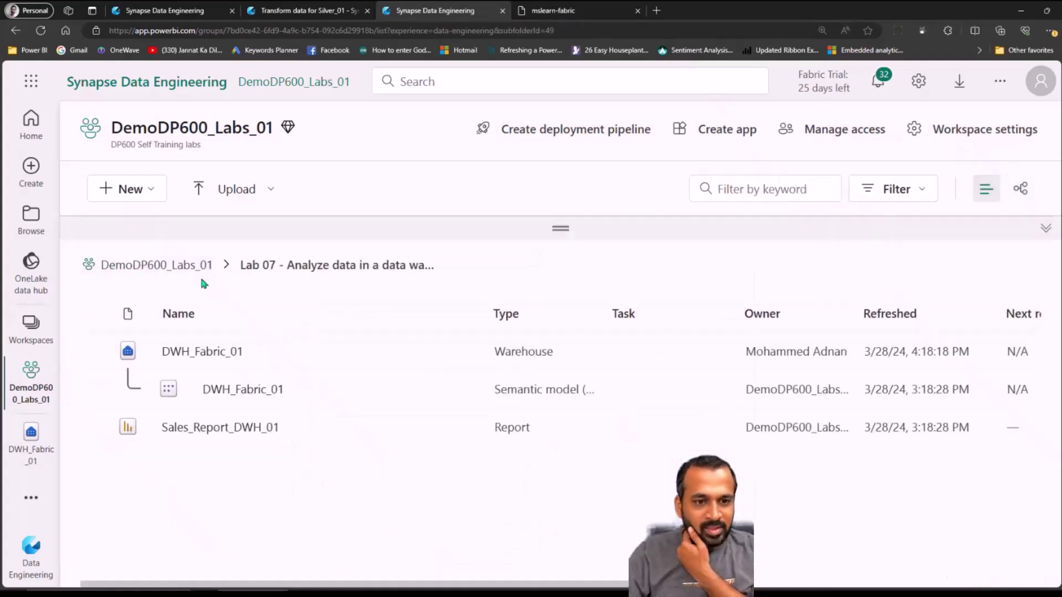
From the workspace root, open the Lab 07 - Analyze data in a data warehouse folder and view the lineage of Sales_Report_DWH_01
{"action": "left_click", "coordinate": [210, 270]}
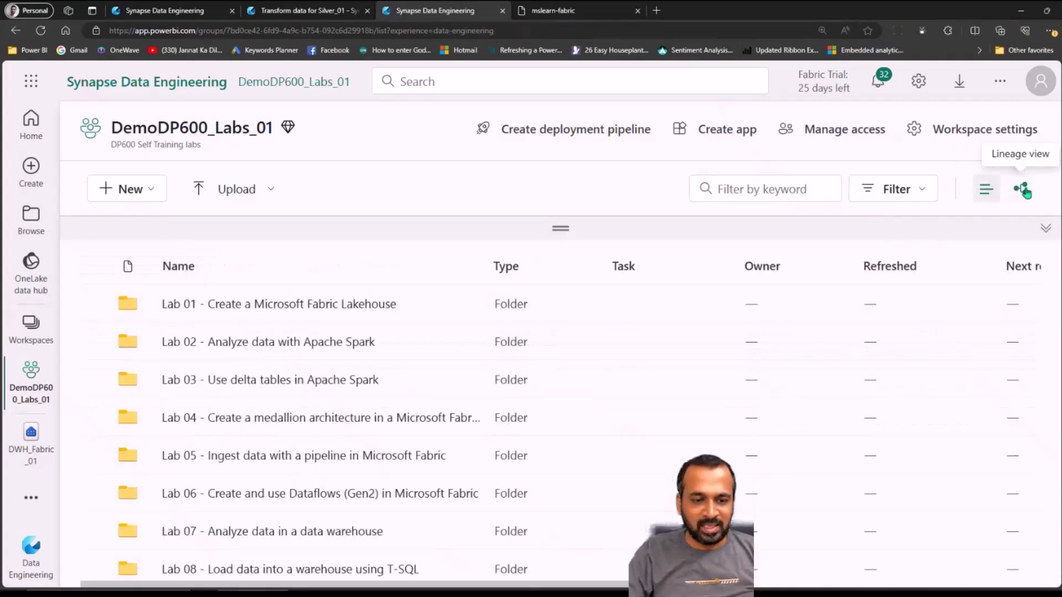
{"action": "left_click", "coordinate": [288, 534]}
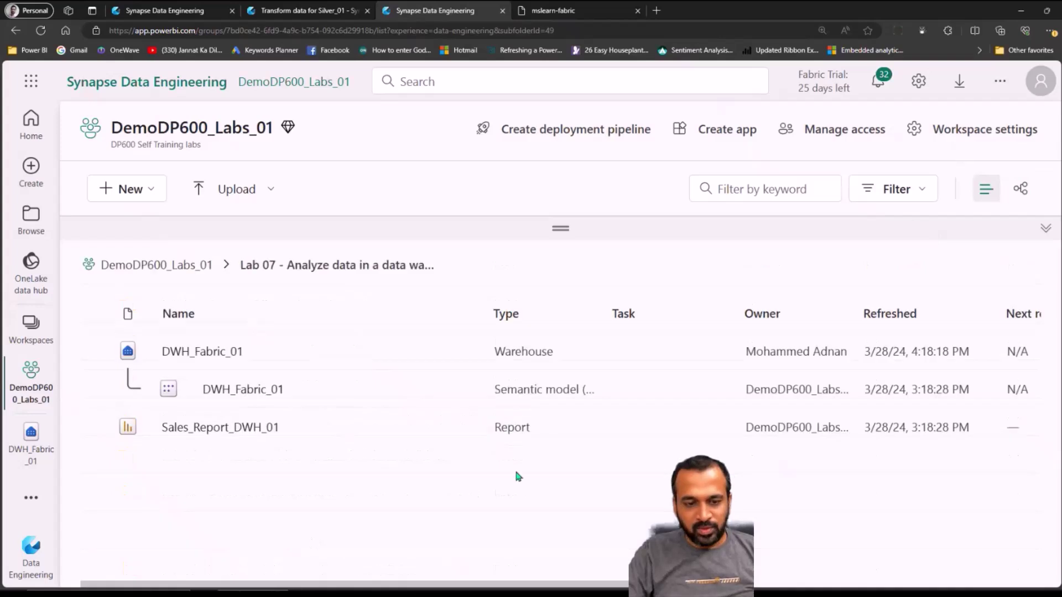
{"action": "left_click", "coordinate": [466, 428]}
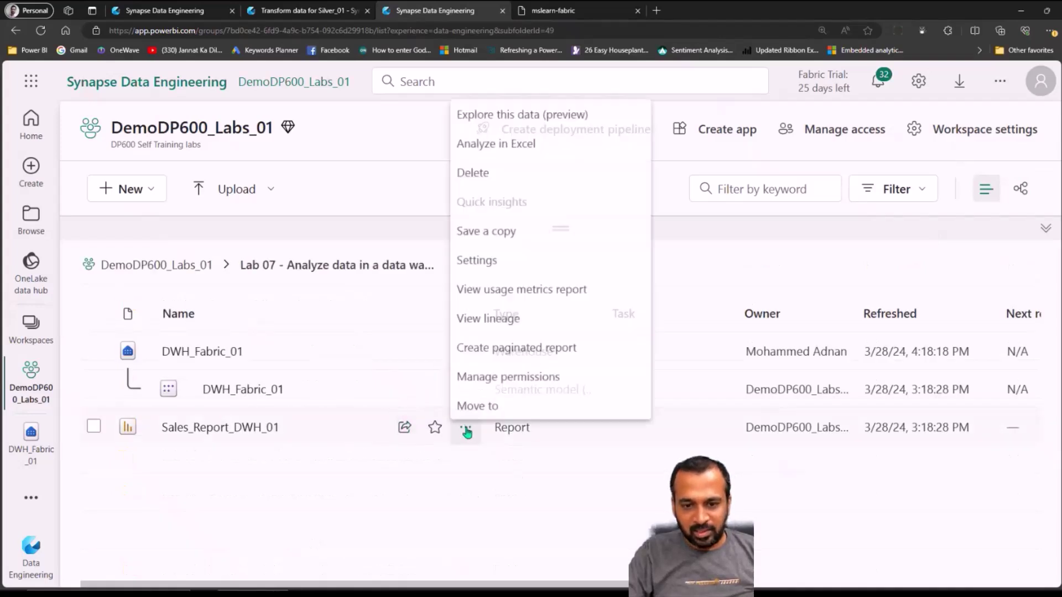
{"action": "left_click", "coordinate": [503, 313]}
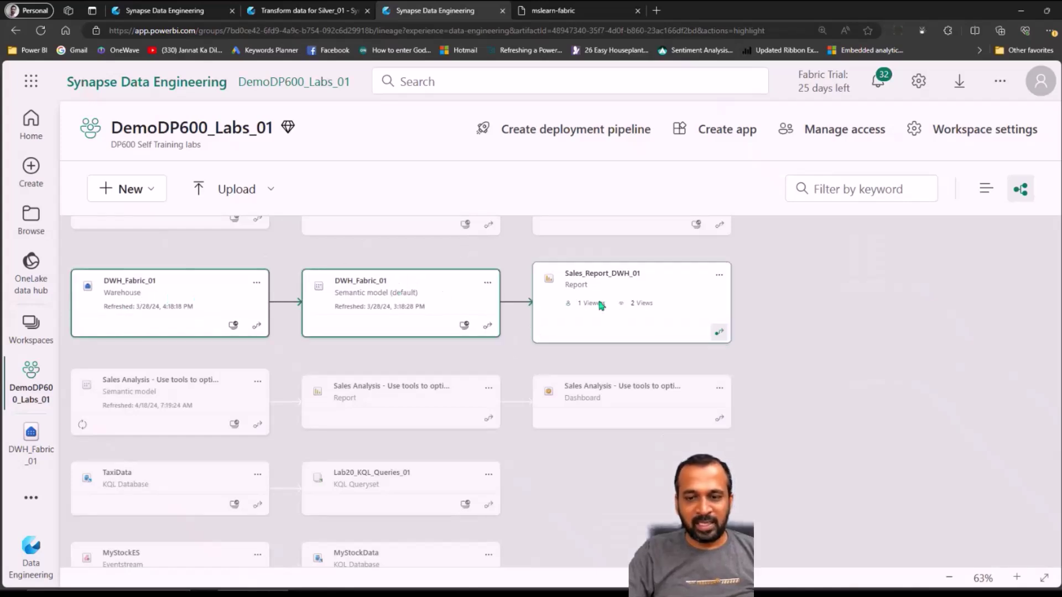
Return to the DWH_Fabric_01 warehouse and open its model view
{"action": "left_click", "coordinate": [28, 451]}
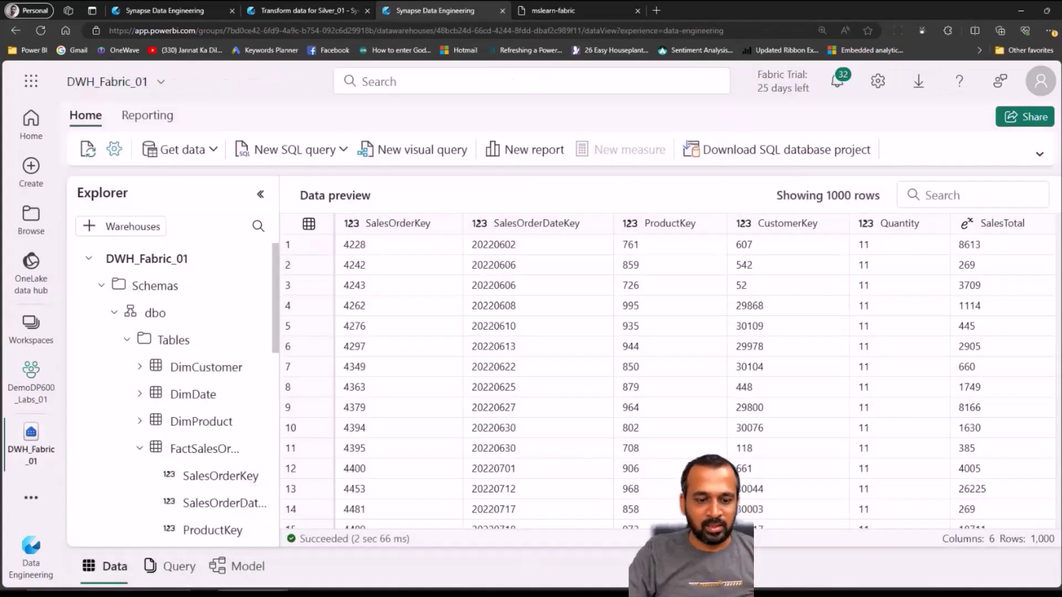
{"action": "left_click", "coordinate": [252, 568]}
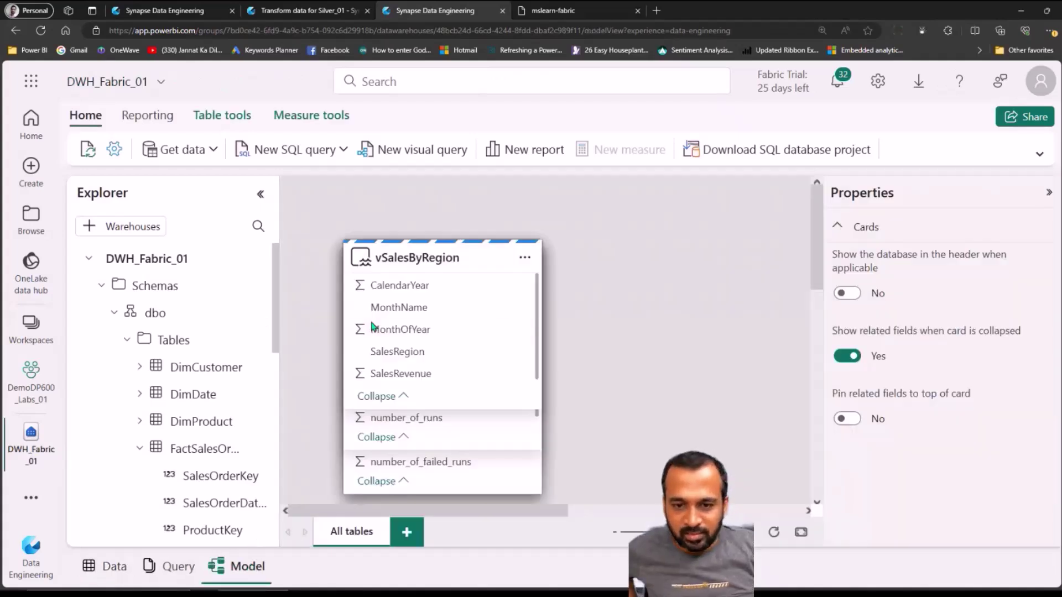
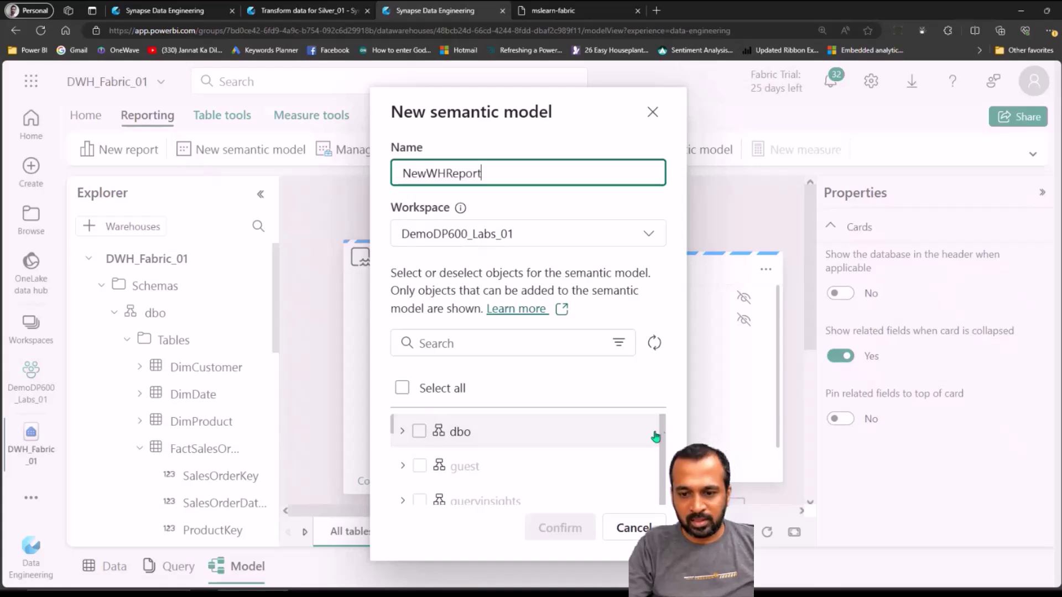
Create the NewWHReport semantic model in the DemoDP600_Labs_01 workspace, browsing the dbo tables and including the vSalesByRegion view
{"action": "left_click", "coordinate": [400, 429]}
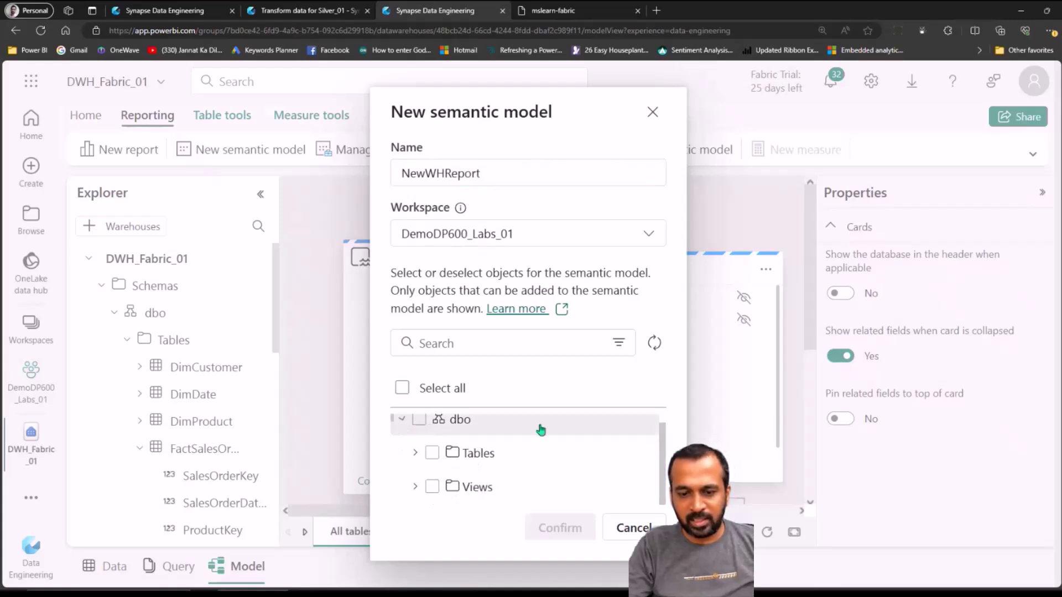
{"action": "left_click", "coordinate": [415, 453]}
{"action": "scroll", "coordinate": [659, 434], "scroll_direction": "down", "scroll_amount": 2}
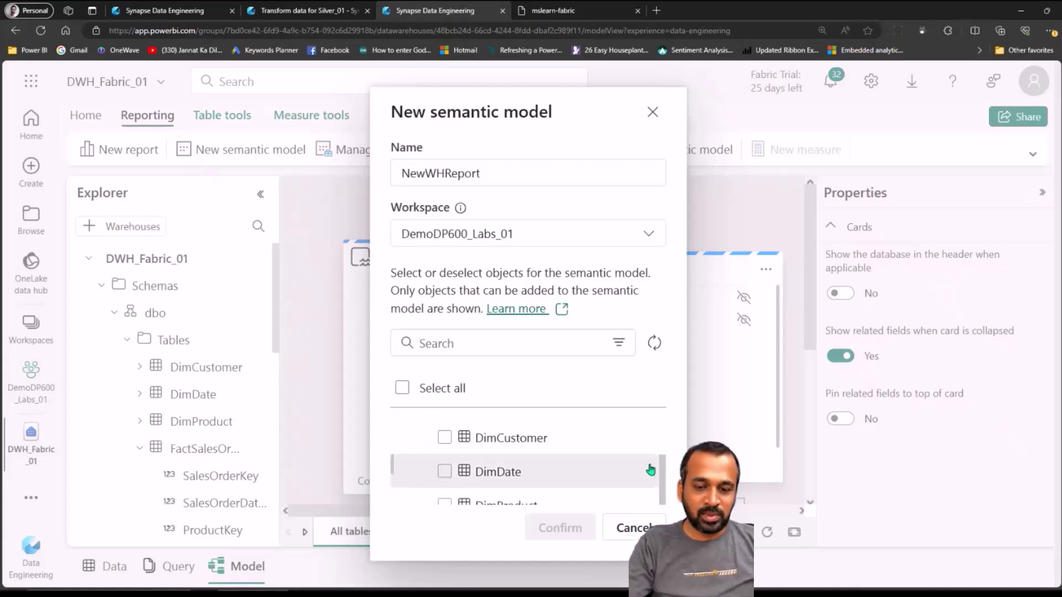
{"action": "scroll", "coordinate": [651, 469], "scroll_direction": "up", "scroll_amount": 1}
{"action": "left_click", "coordinate": [418, 437]}
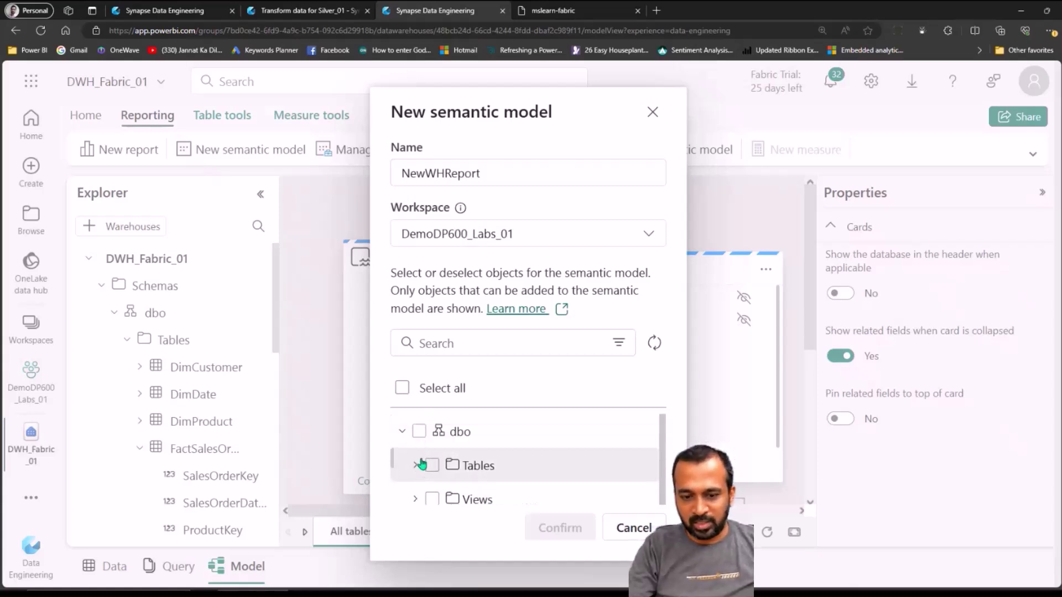
{"action": "left_click", "coordinate": [417, 465]}
{"action": "left_click", "coordinate": [418, 466]}
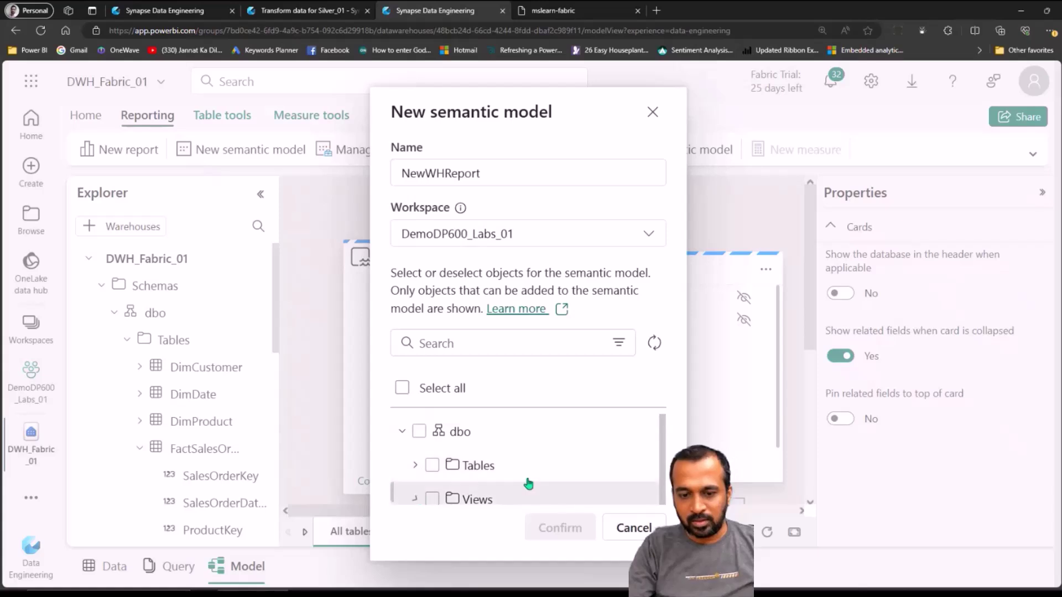
{"action": "scroll", "coordinate": [525, 476], "scroll_direction": "down", "scroll_amount": 1}
{"action": "left_click", "coordinate": [415, 472]}
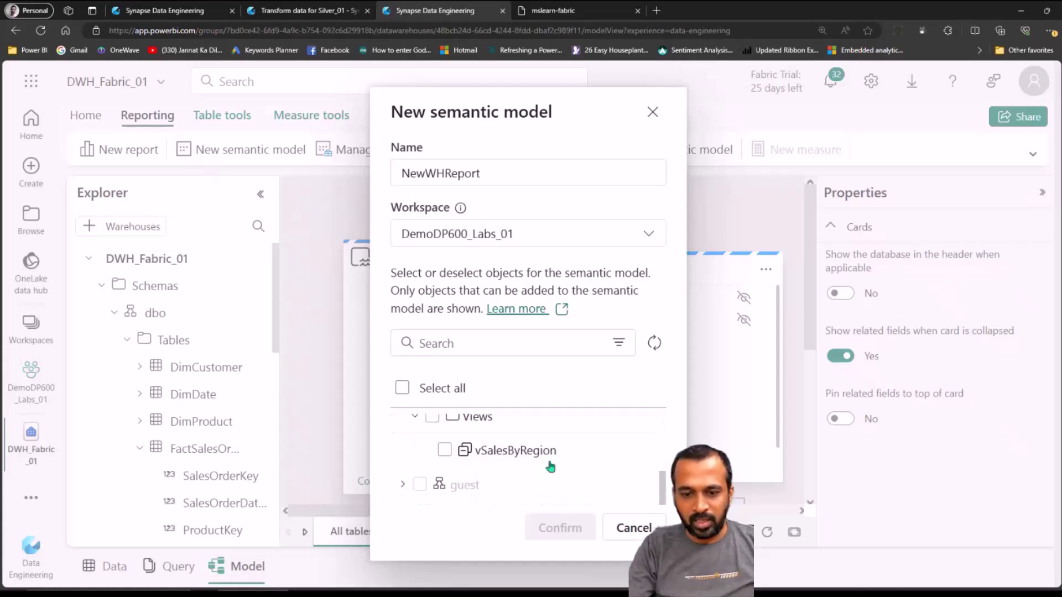
{"action": "left_click", "coordinate": [518, 453]}
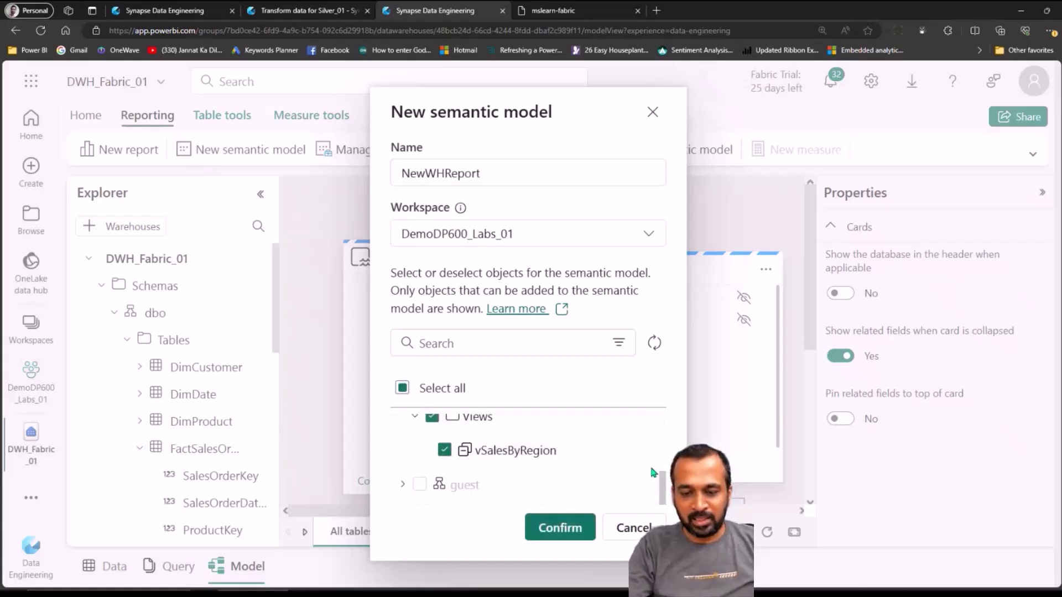
{"action": "left_click", "coordinate": [560, 527]}
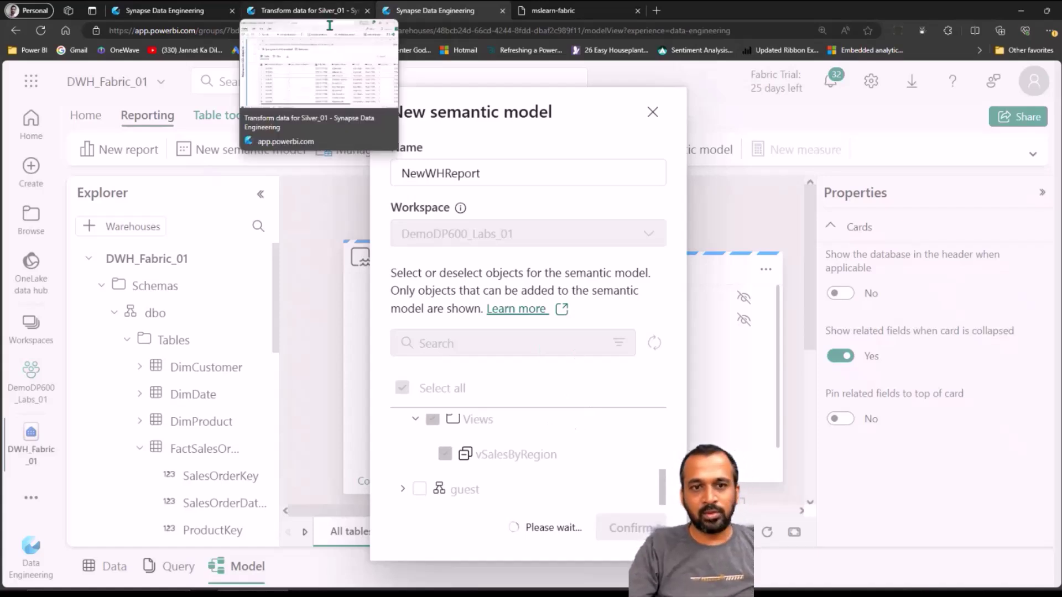
{"action": "left_click_drag", "start_coordinate": [665, 480], "coordinate": [659, 415]}
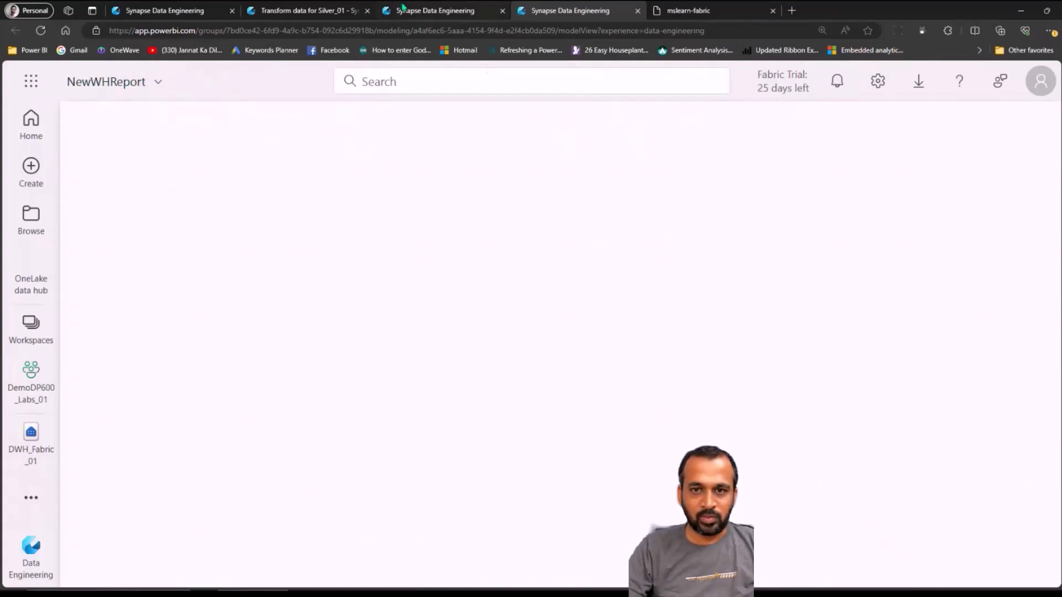
Switch back to the DWH_Fabric_01 browser tab, collapse the tables and locate the vSalesByRegion view in the model diagram
{"action": "left_click", "coordinate": [403, 8]}
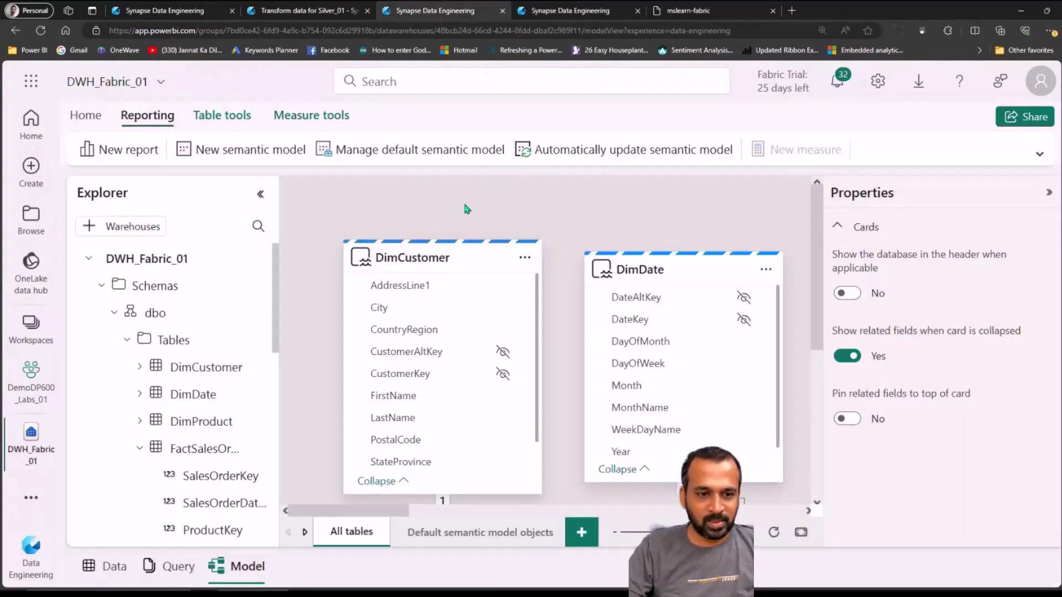
{"action": "left_click", "coordinate": [139, 343]}
{"action": "left_click", "coordinate": [143, 370]}
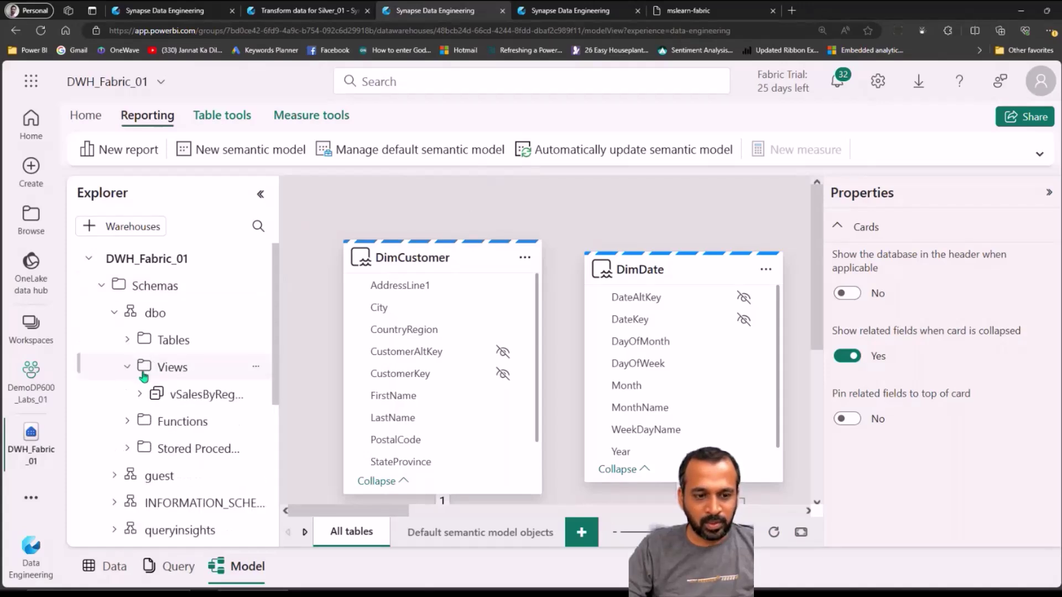
{"action": "left_click", "coordinate": [191, 396]}
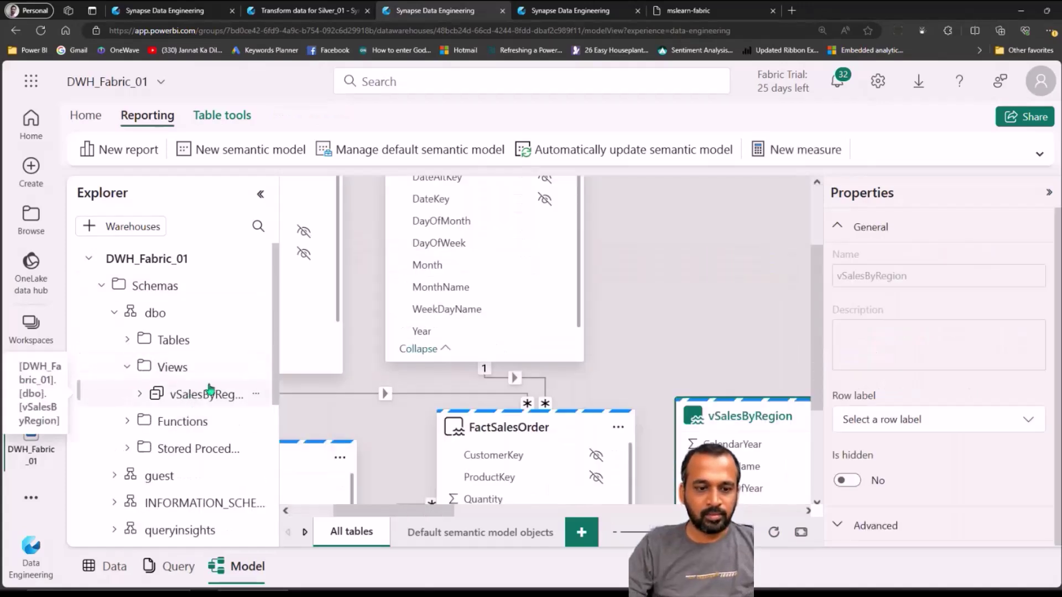
Preview the data rows of the vSalesByRegion view, switching between the warehouse's data and query views
{"action": "left_click", "coordinate": [114, 567]}
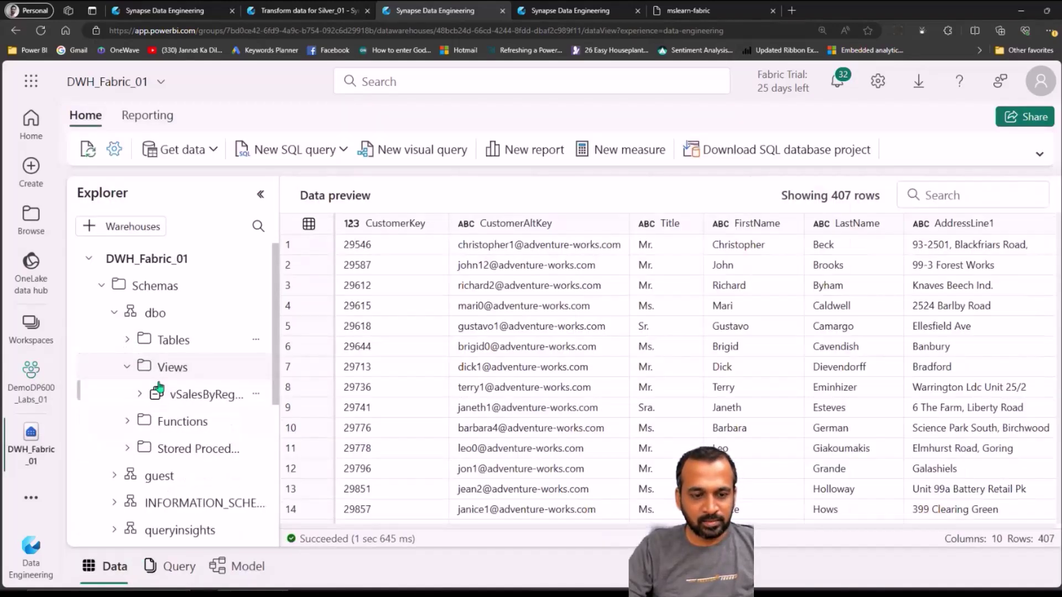
{"action": "left_click", "coordinate": [224, 394]}
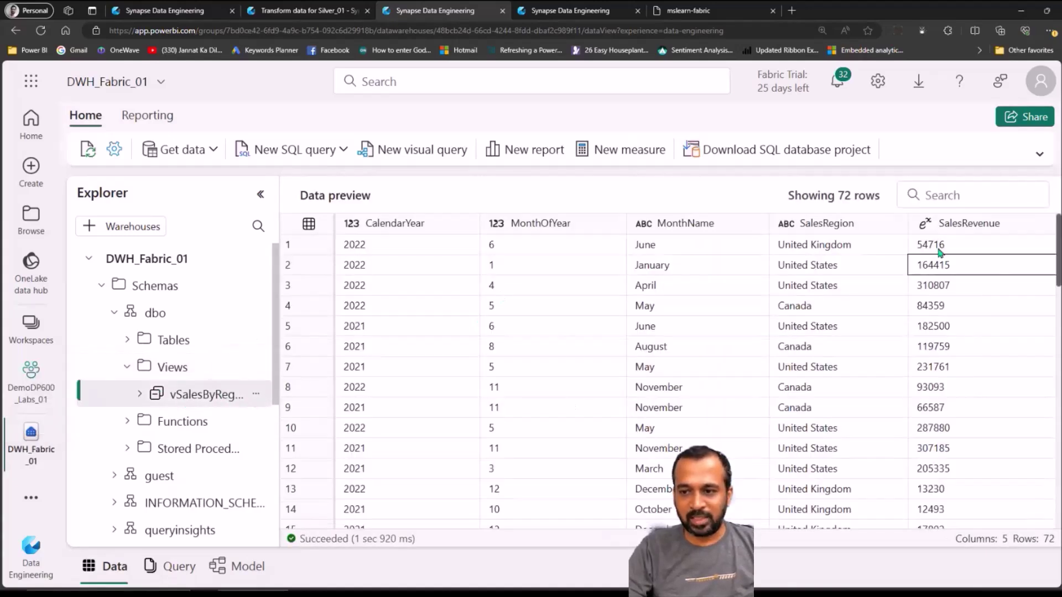
{"action": "left_click", "coordinate": [170, 565]}
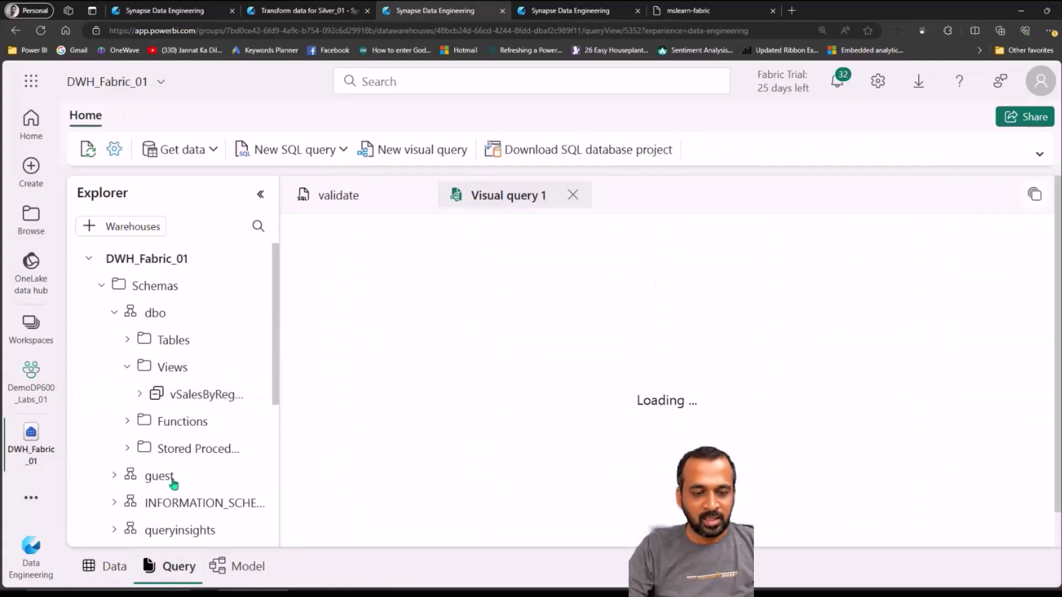
{"action": "left_click", "coordinate": [189, 397]}
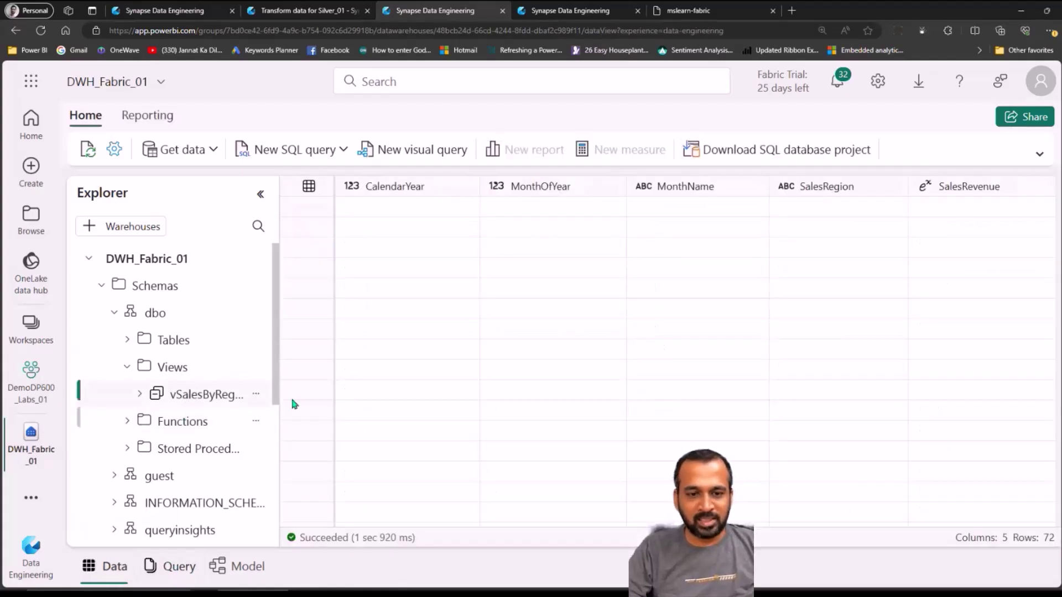
{"action": "left_click", "coordinate": [172, 569]}
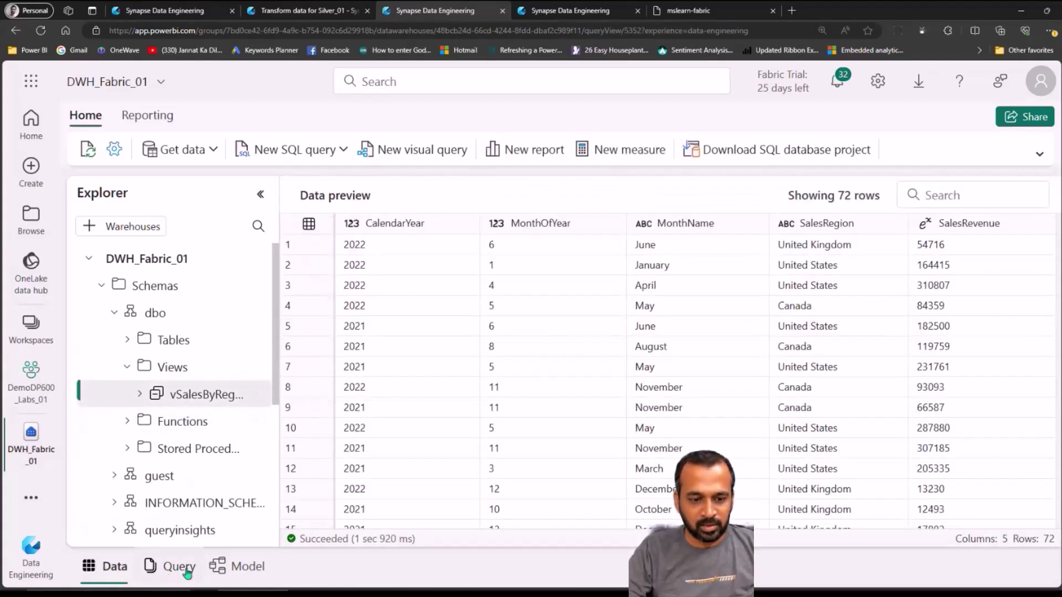
{"action": "left_click", "coordinate": [210, 403]}
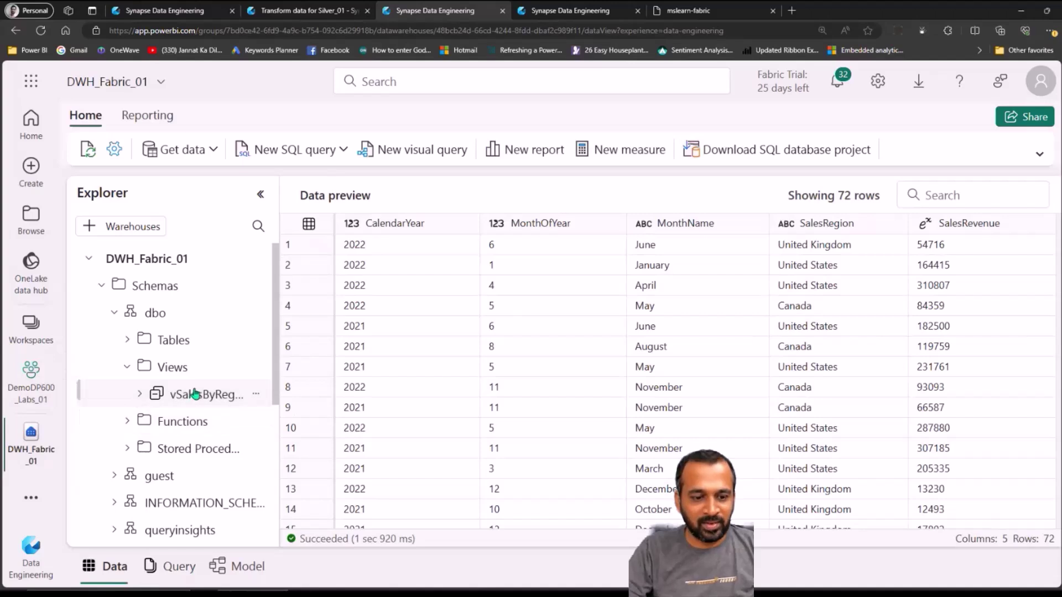
Generate the CREATE script of the vSalesByRegion view in a new SQL query and examine its SELECT statement
{"action": "left_click", "coordinate": [171, 566]}
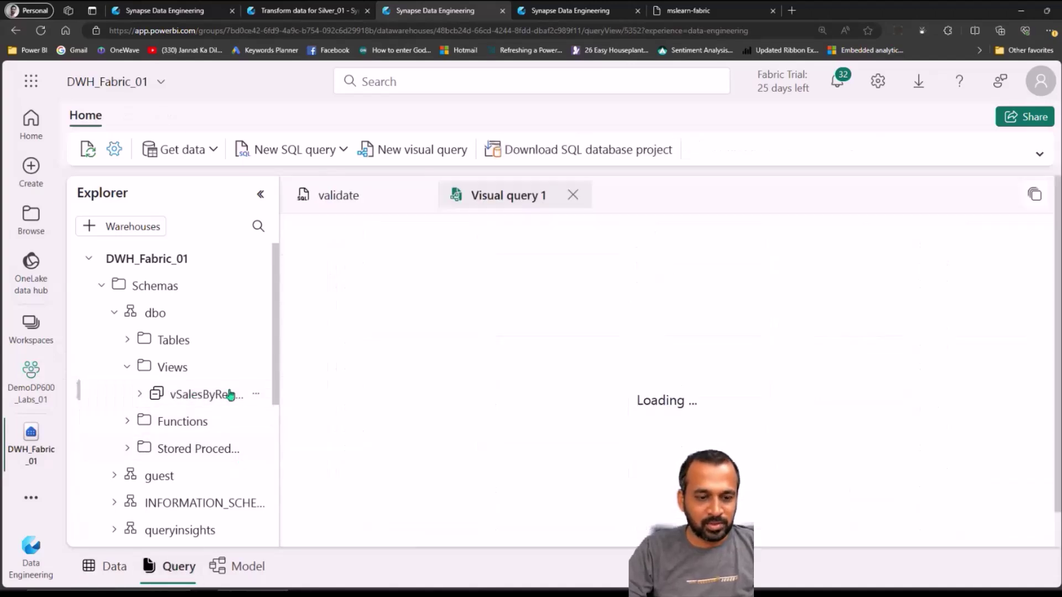
{"action": "left_click", "coordinate": [256, 394]}
{"action": "mouse_move", "coordinate": [267, 407]}
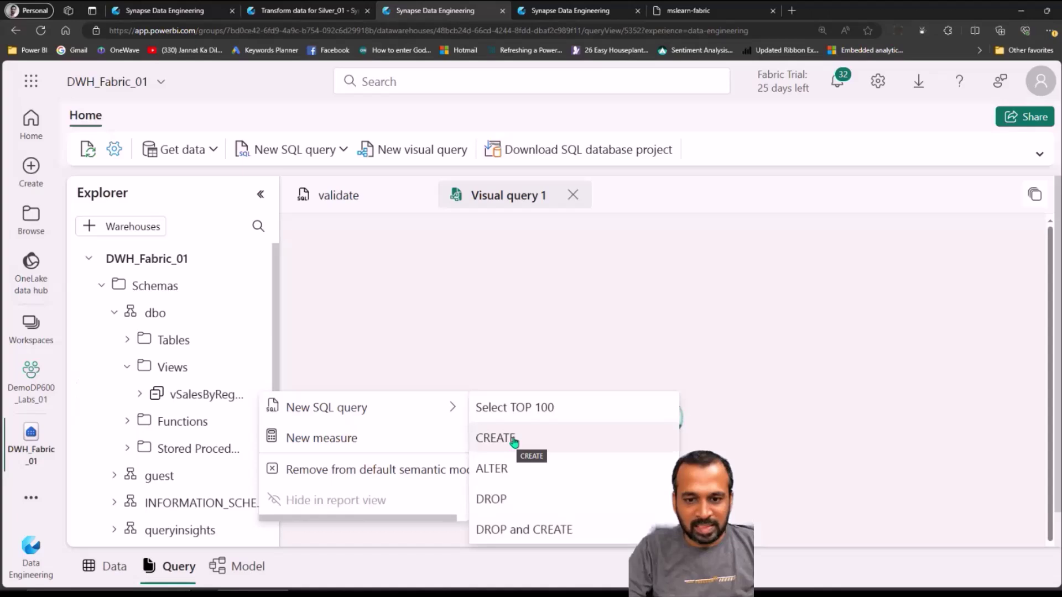
{"action": "left_click", "coordinate": [513, 441]}
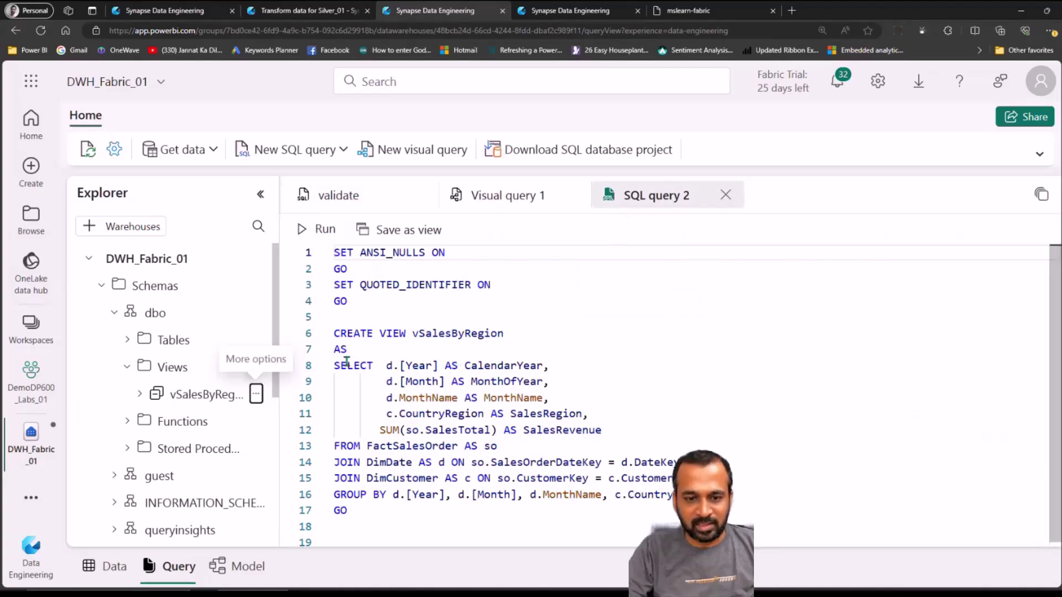
{"action": "left_click_drag", "start_coordinate": [337, 365], "coordinate": [689, 495]}
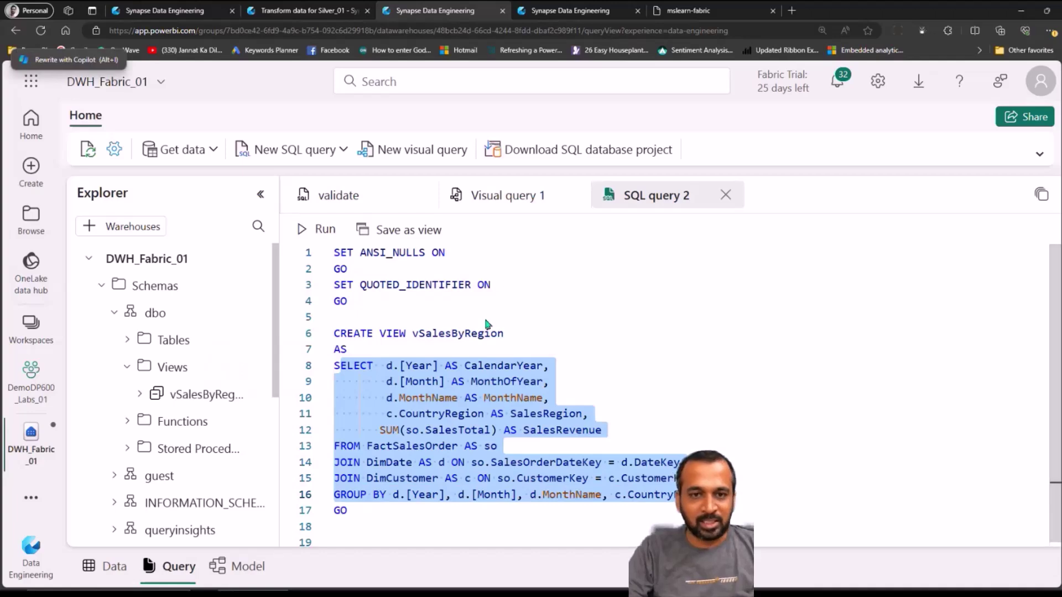
{"action": "left_click", "coordinate": [449, 316]}
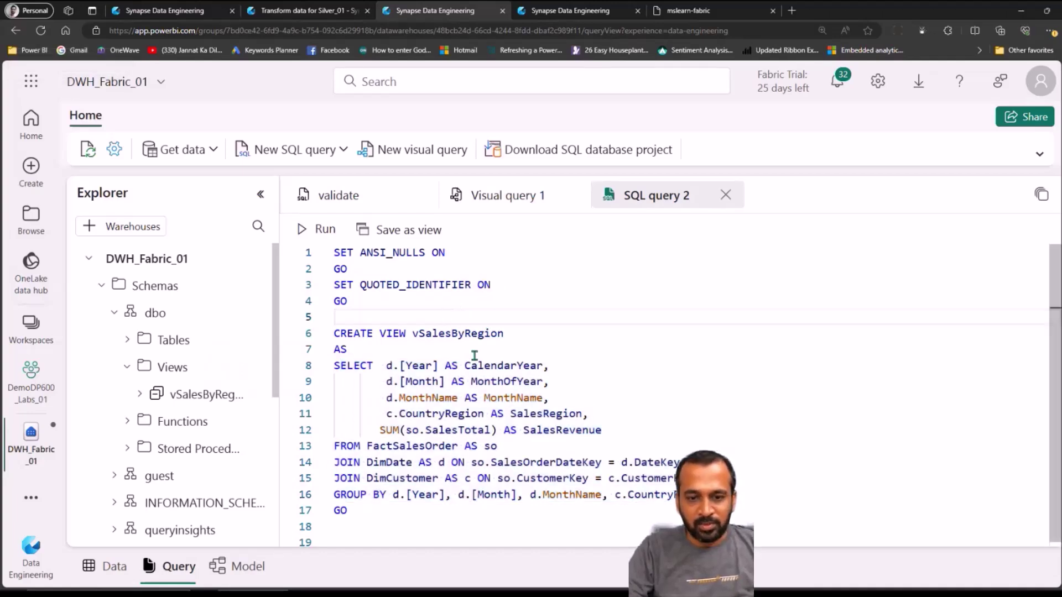
Replace the script in SQL query 2 with sp_helptext vSalesByRegion and run it
{"action": "double_click", "coordinate": [430, 333]}
{"action": "key", "text": "ctrl+c"}
{"action": "key", "text": "ctrl+a"}
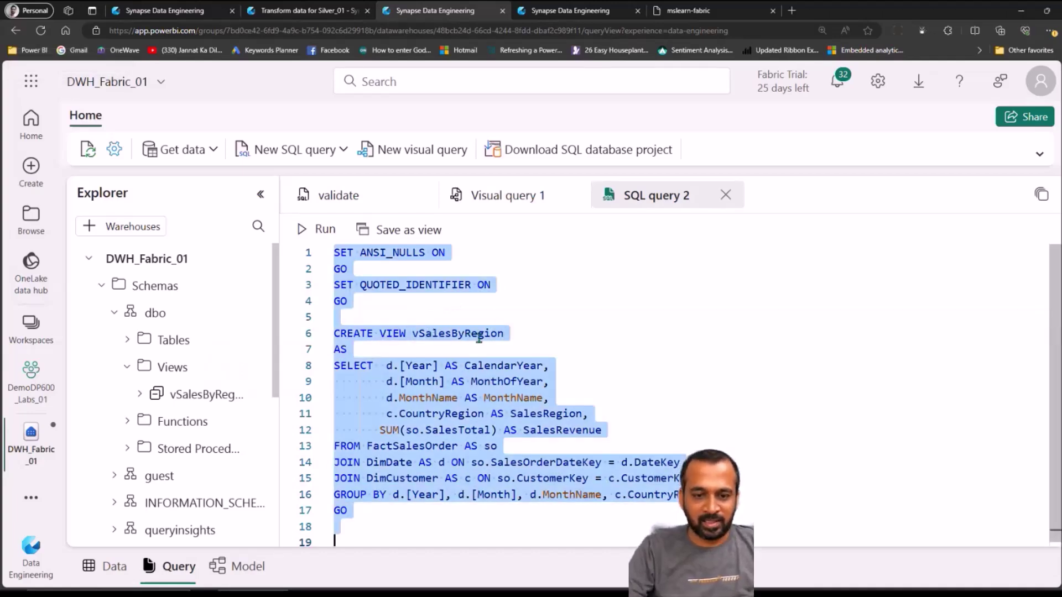
{"action": "type", "text": "sp_helpt"}
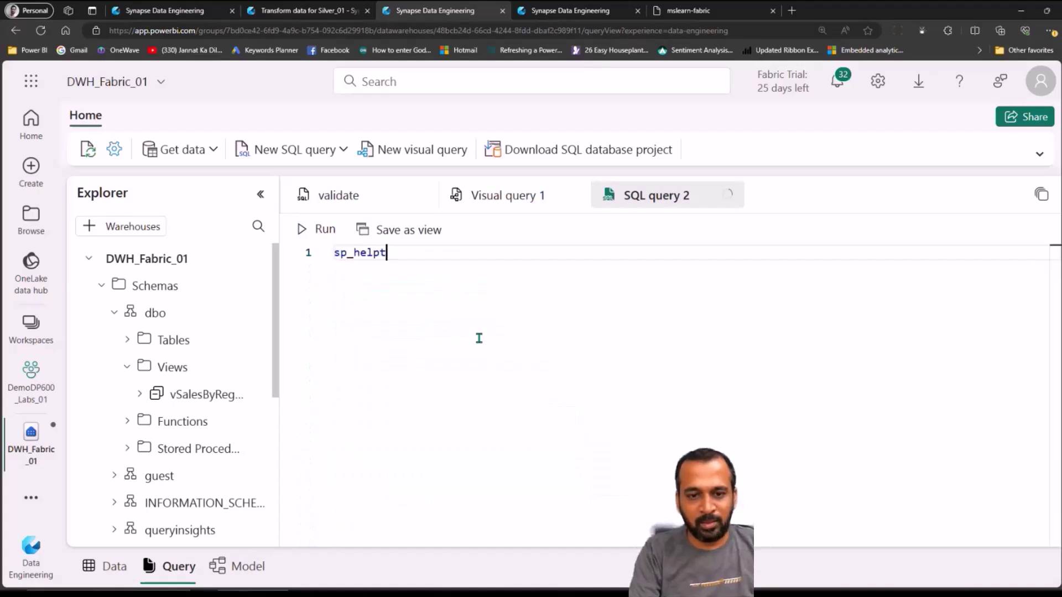
{"action": "type", "text": "ext"}
{"action": "key", "text": "ctrl+v"}
{"action": "left_click_drag", "start_coordinate": [505, 253], "coordinate": [333, 252]}
{"action": "left_click", "coordinate": [321, 230]}
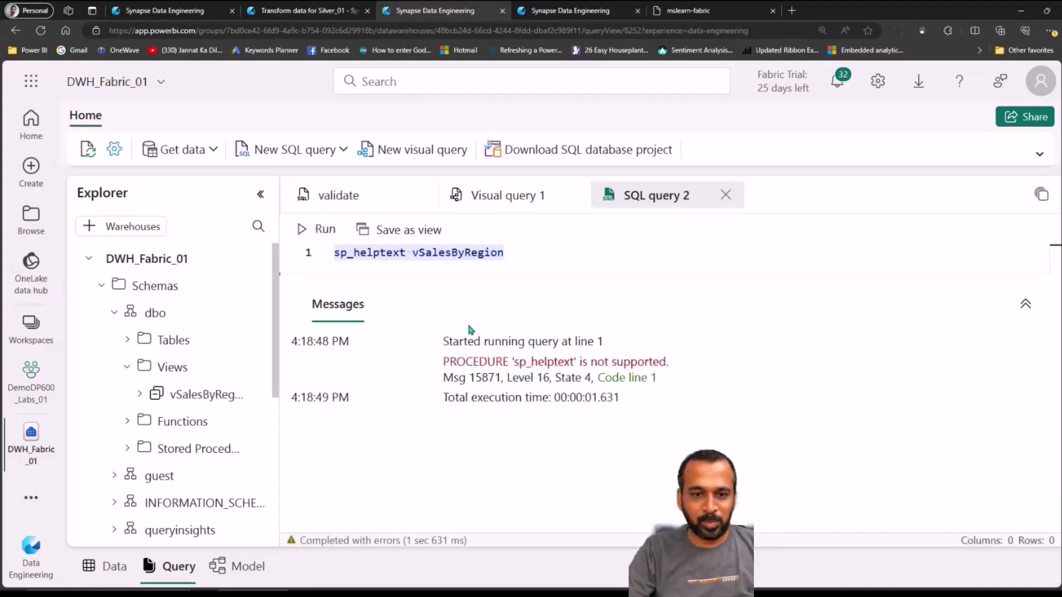
Remove sp_helptext from the query, keeping only the vSalesByRegion name
{"action": "left_click", "coordinate": [405, 260]}
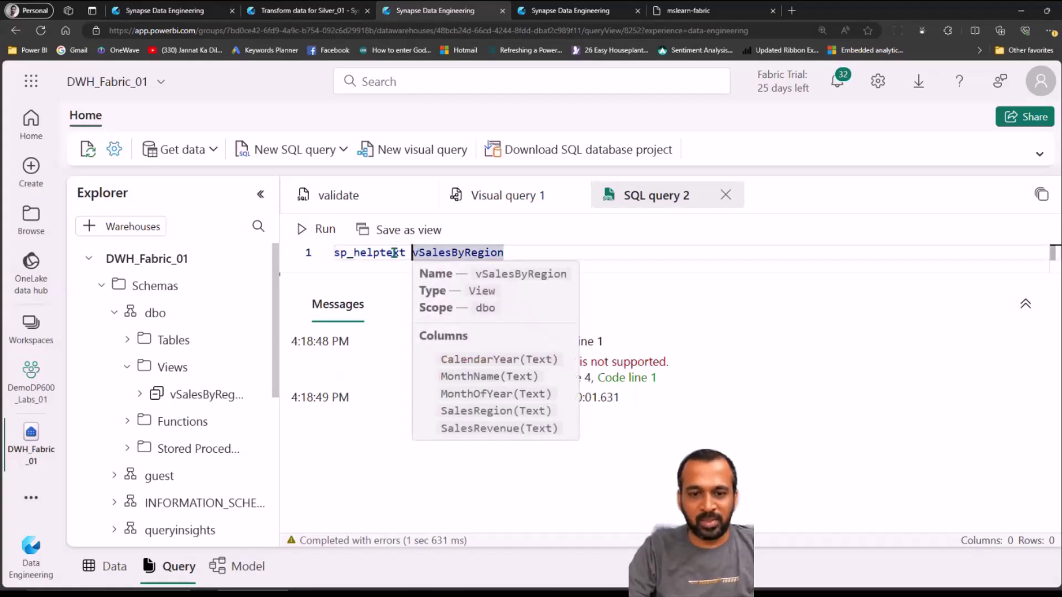
{"action": "double_click", "coordinate": [394, 253]}
{"action": "key", "text": "BackSpace"}
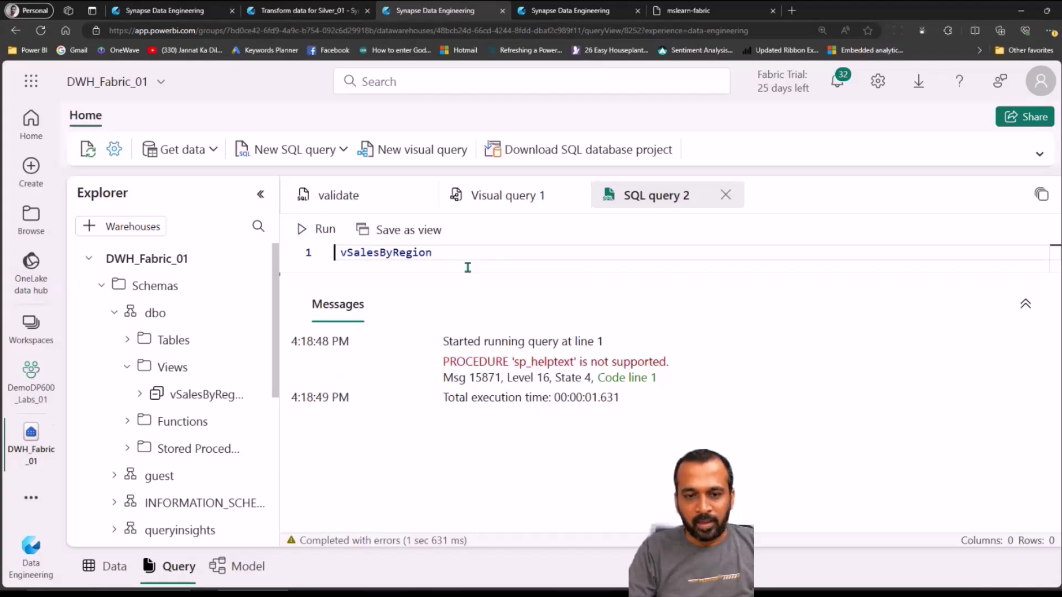
Start saving the selected query text as a dbo view named ddddd and examine the generated CREATE VIEW statement
{"action": "key", "text": "ctrl+a"}
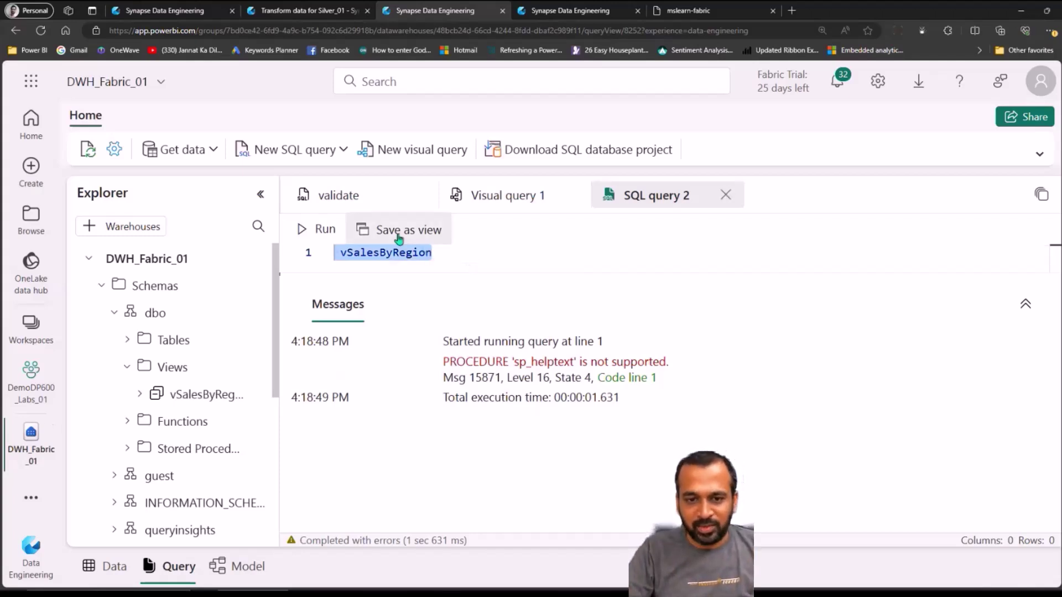
{"action": "mouse_move", "coordinate": [432, 253]}
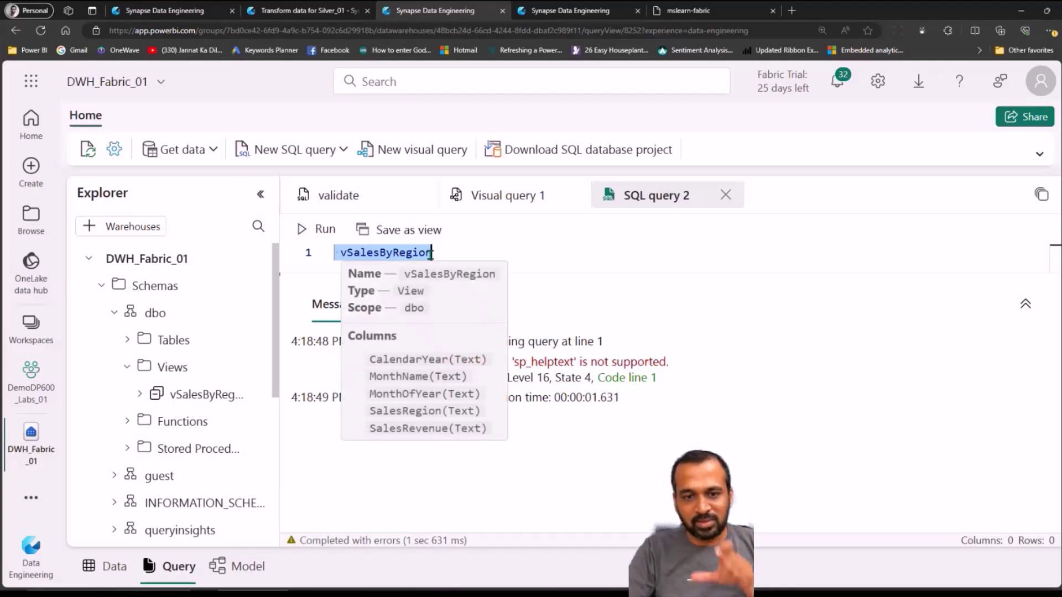
{"action": "left_click", "coordinate": [408, 237]}
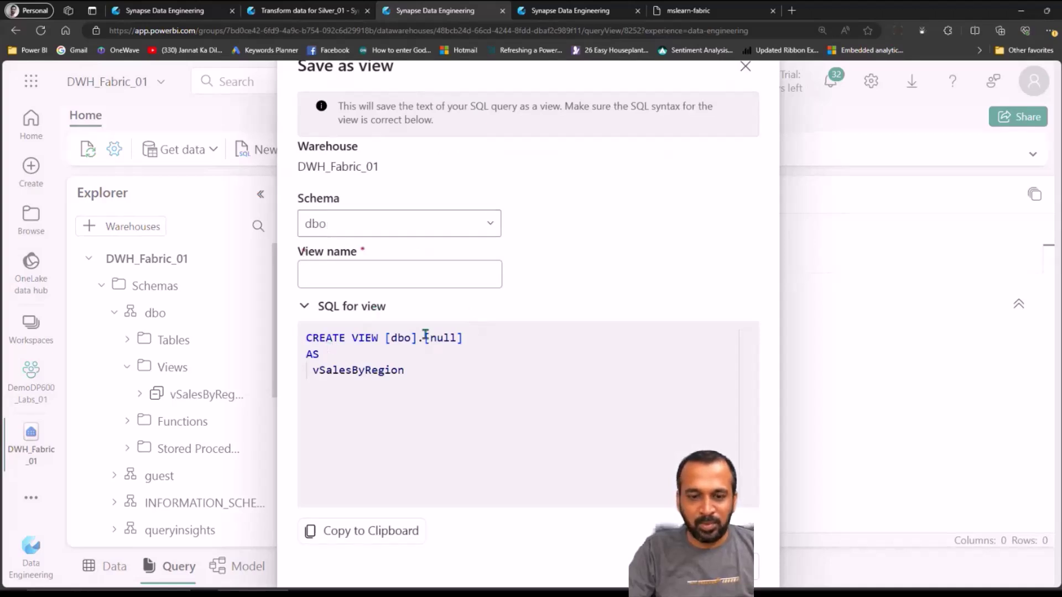
{"action": "type", "text": "ddddd"}
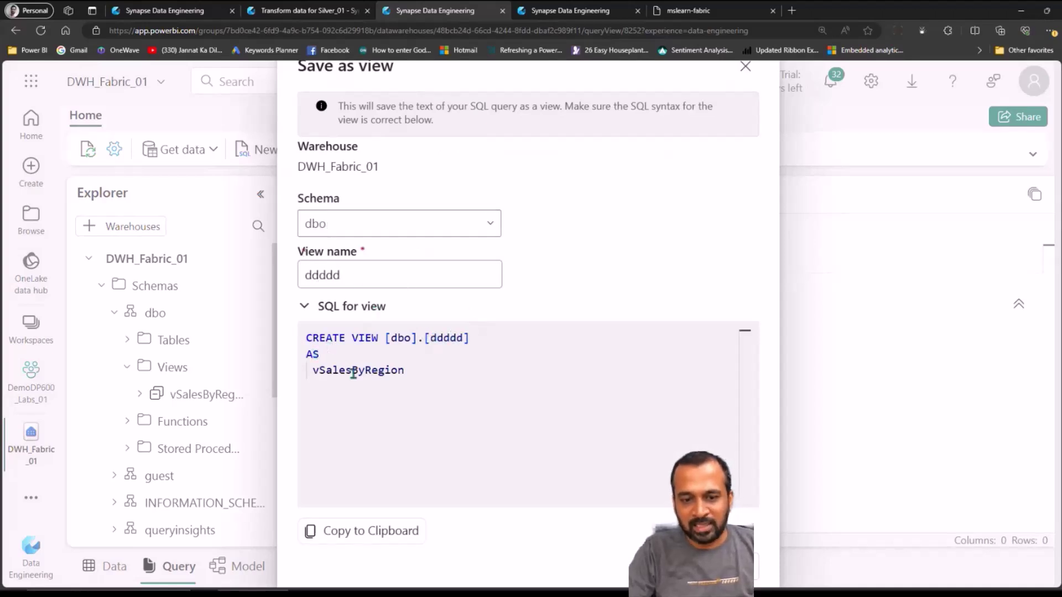
{"action": "left_click_drag", "start_coordinate": [338, 371], "coordinate": [447, 383]}
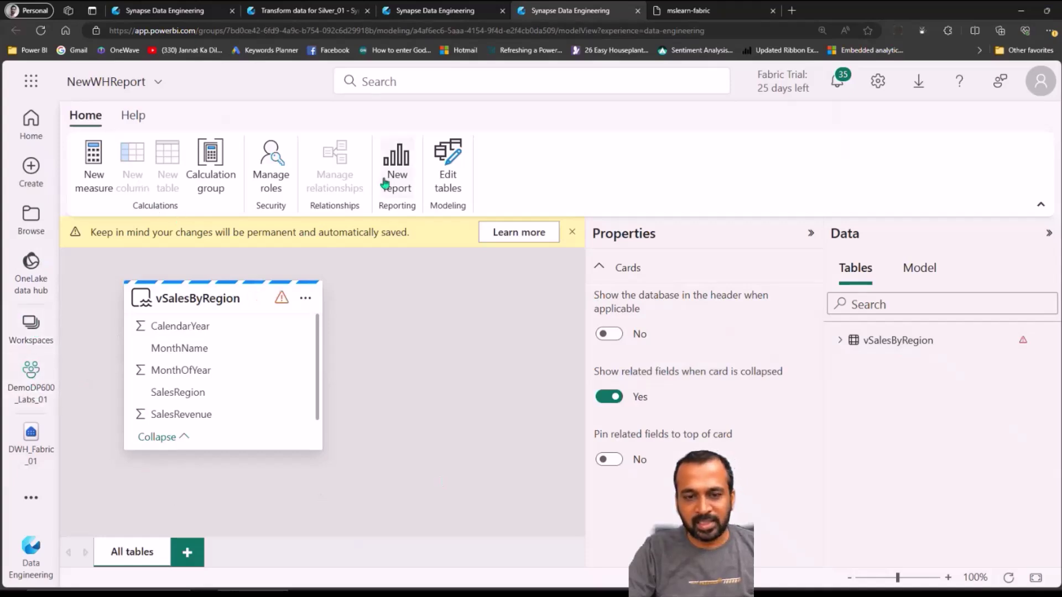
Switch to the NewWHReport browser tab, create a new report from the model using the first listed account, and expand the vSalesByRegion fields
{"action": "left_click", "coordinate": [397, 163]}
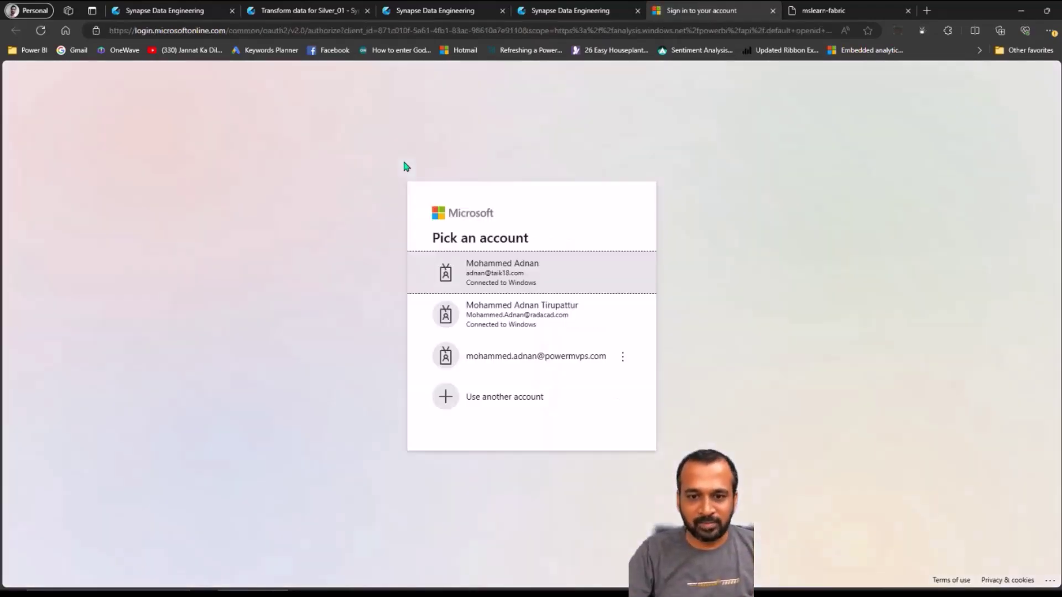
{"action": "left_click", "coordinate": [562, 271]}
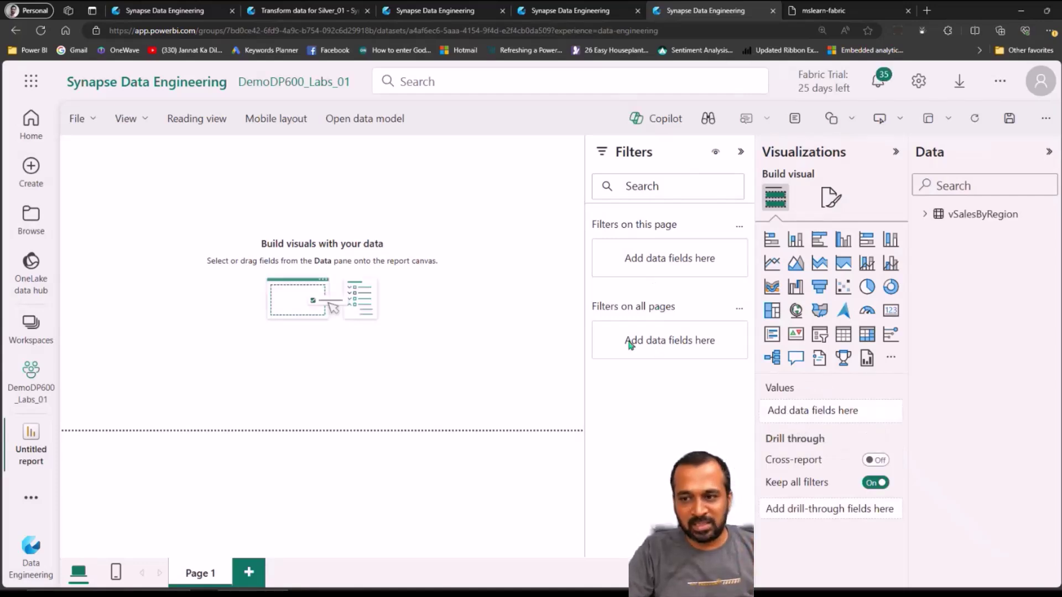
{"action": "left_click", "coordinate": [925, 217]}
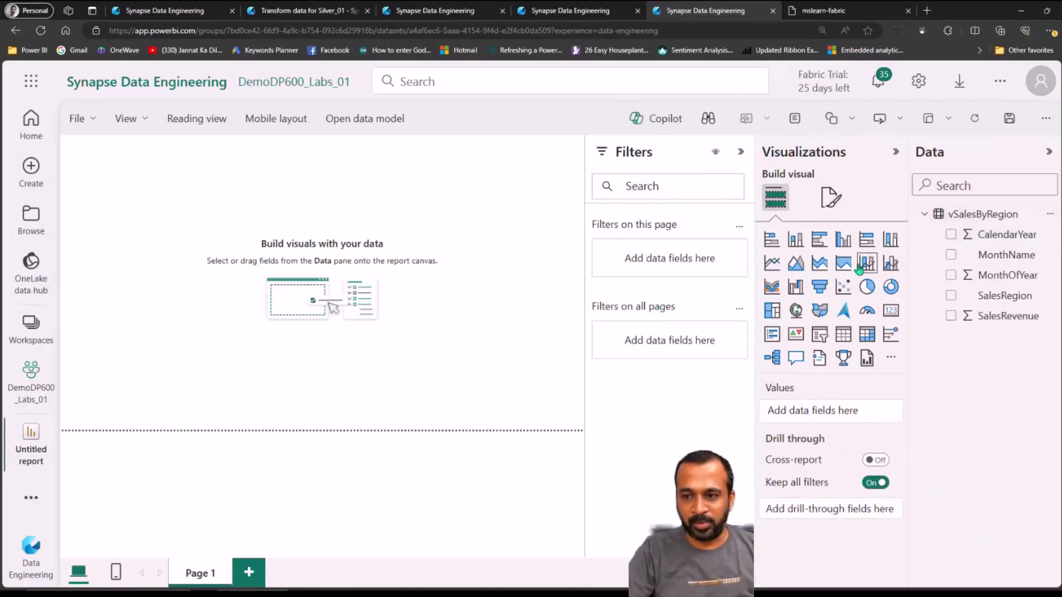
Add a clustered column chart to Page 1 with the CalendarYear, SalesRegion and SalesRevenue fields
{"action": "left_click", "coordinate": [950, 239]}
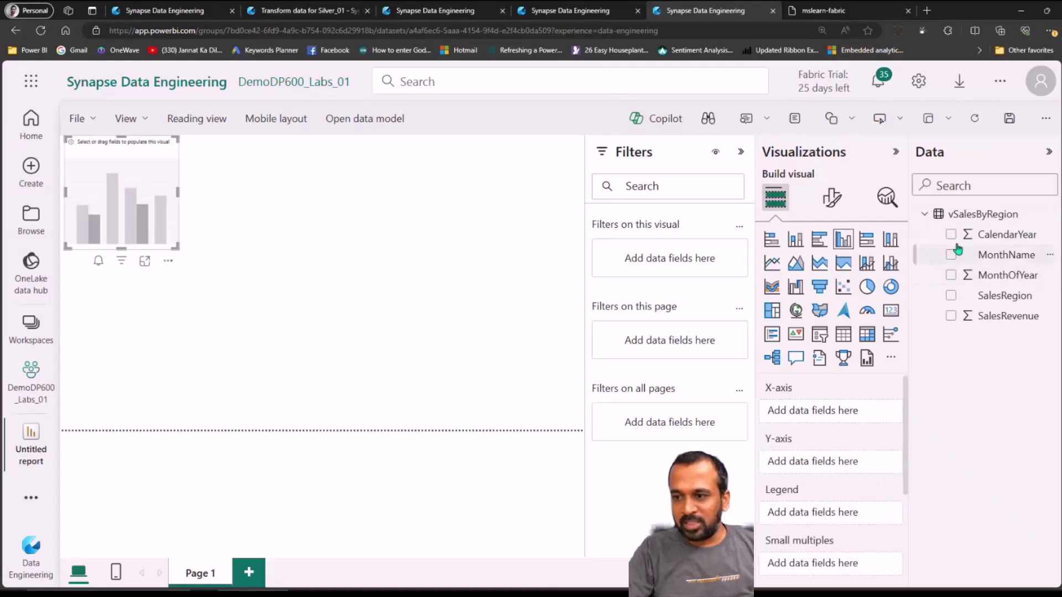
{"action": "left_click", "coordinate": [953, 297]}
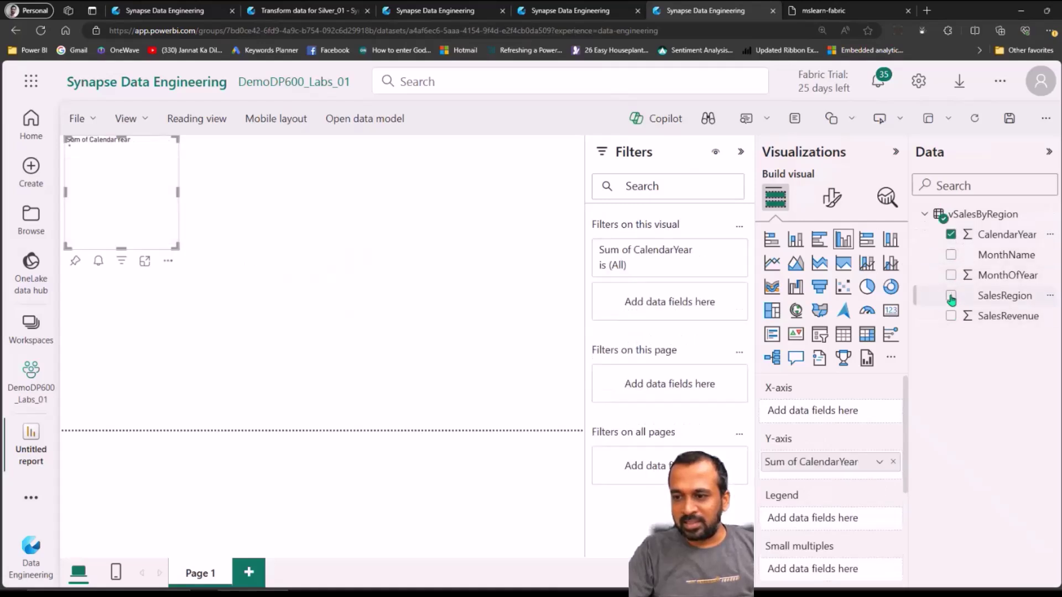
{"action": "left_click", "coordinate": [952, 317]}
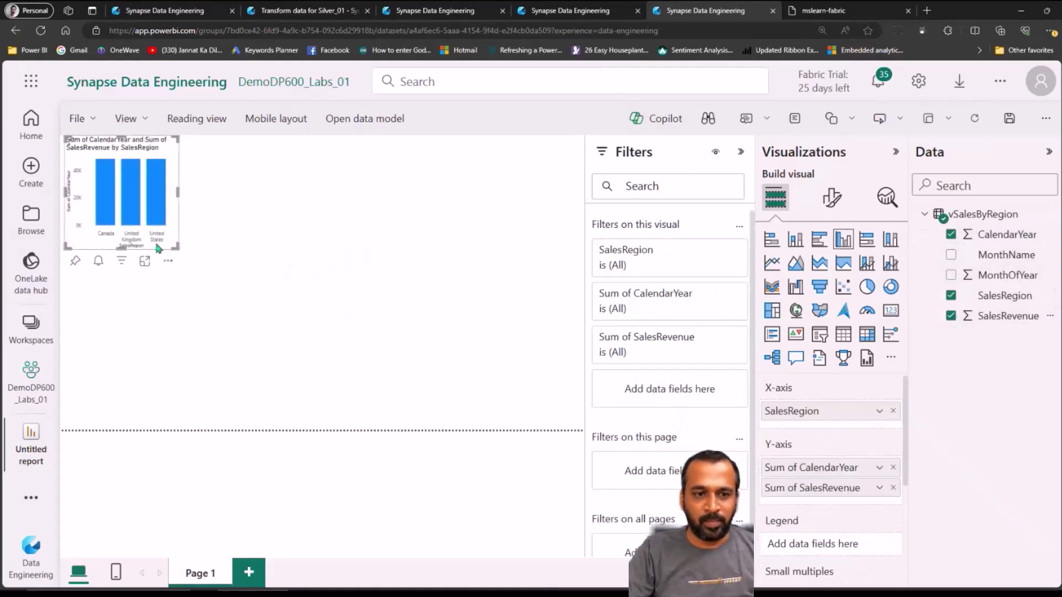
Reposition and enlarge the column chart on the canvas and remove Sum of CalendarYear from its Y-axis
{"action": "left_click_drag", "start_coordinate": [227, 258], "coordinate": [372, 315]}
{"action": "left_click_drag", "start_coordinate": [386, 259], "coordinate": [470, 325]}
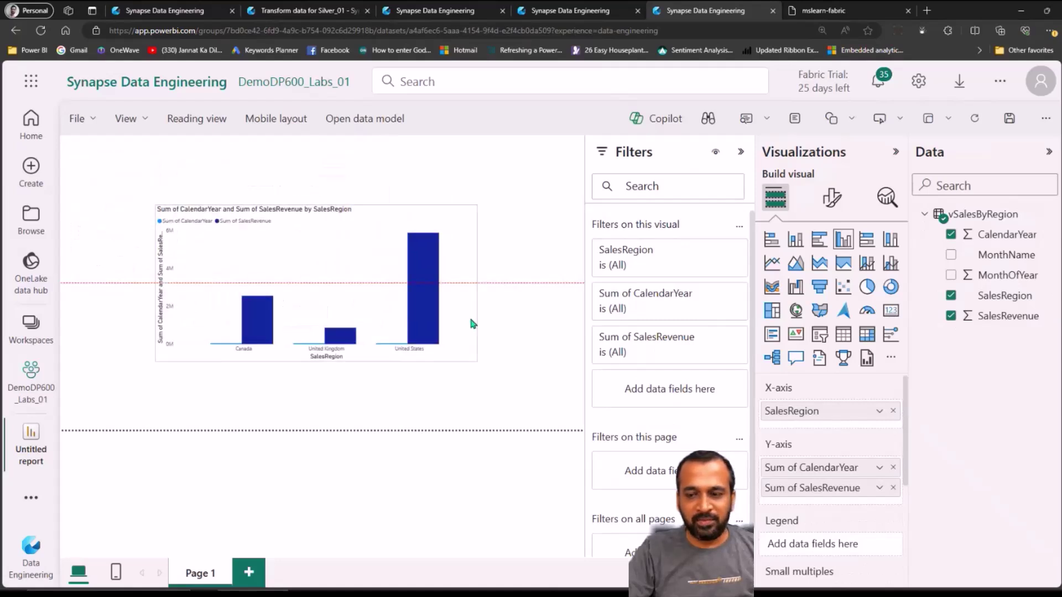
{"action": "left_click", "coordinate": [893, 468]}
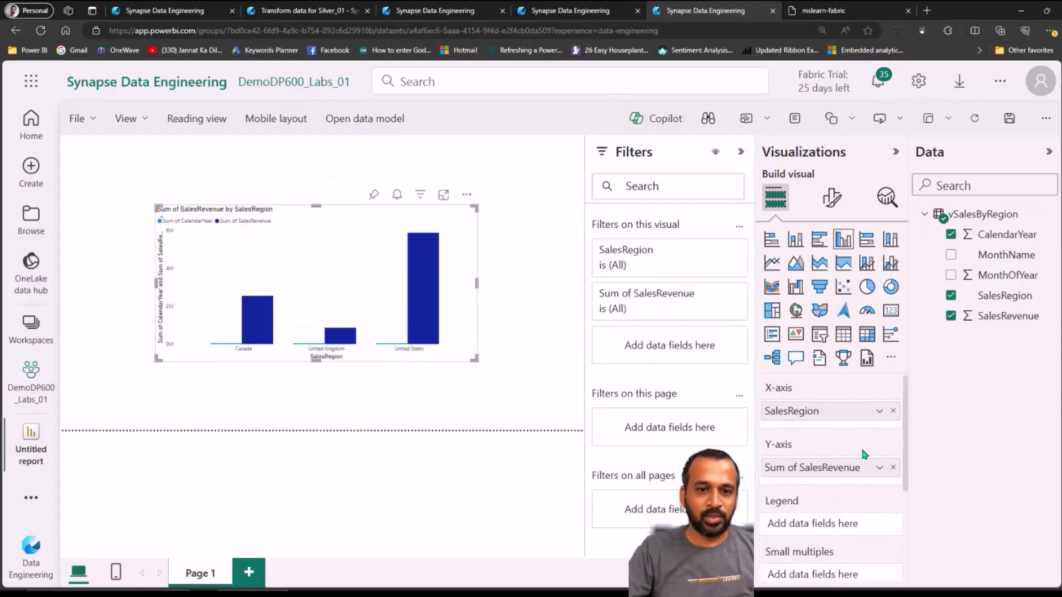